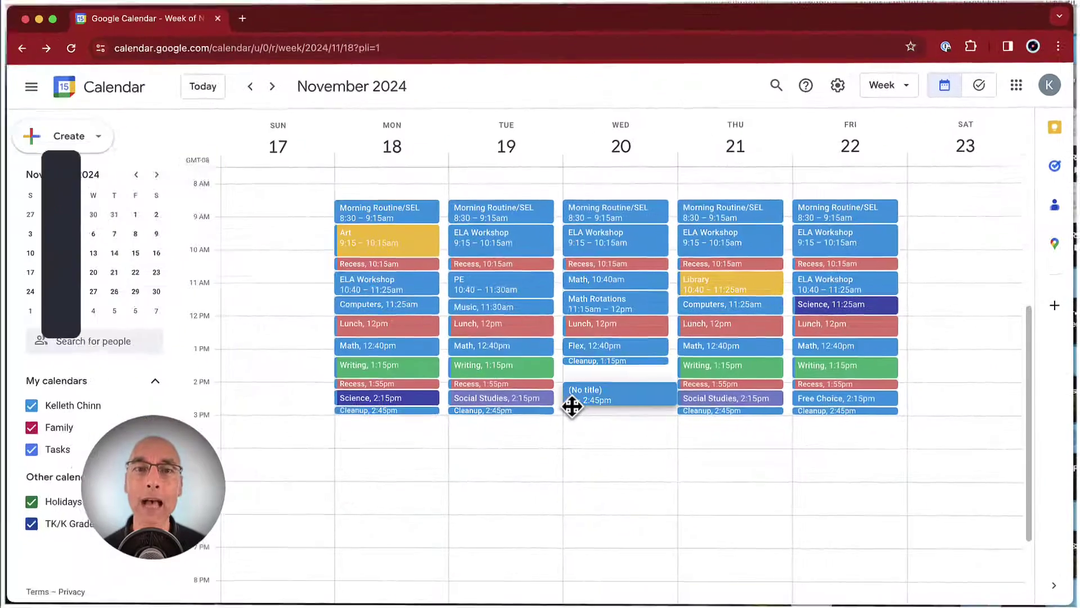
- Create a '2nd Grade Team' meeting on Wednesday, November 20, 2–2:45pm
drag(572, 405, 572, 405)
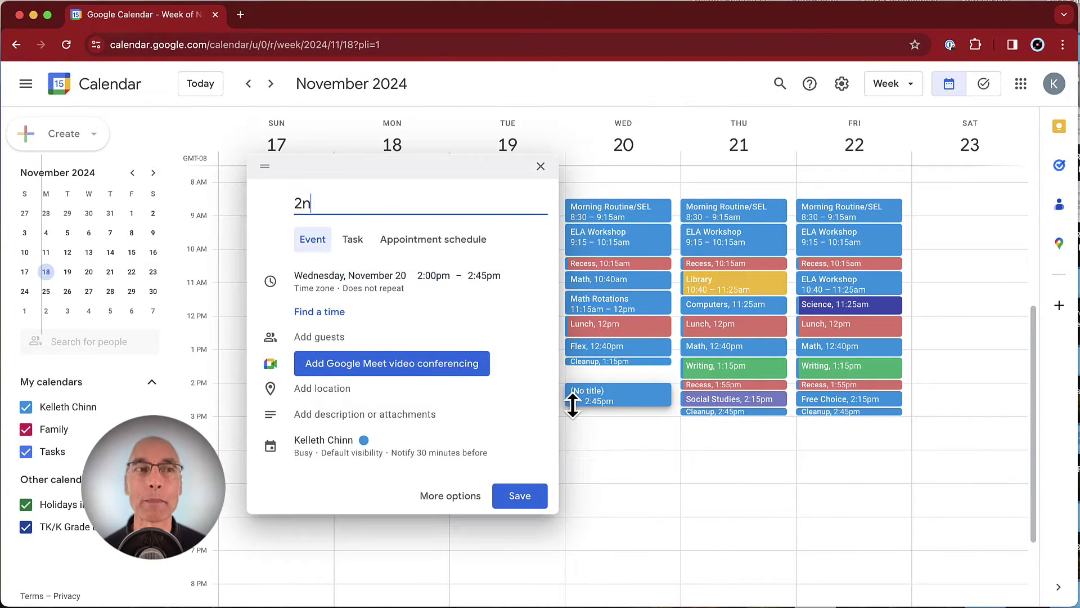
text(2nd Grade Team Meeting)
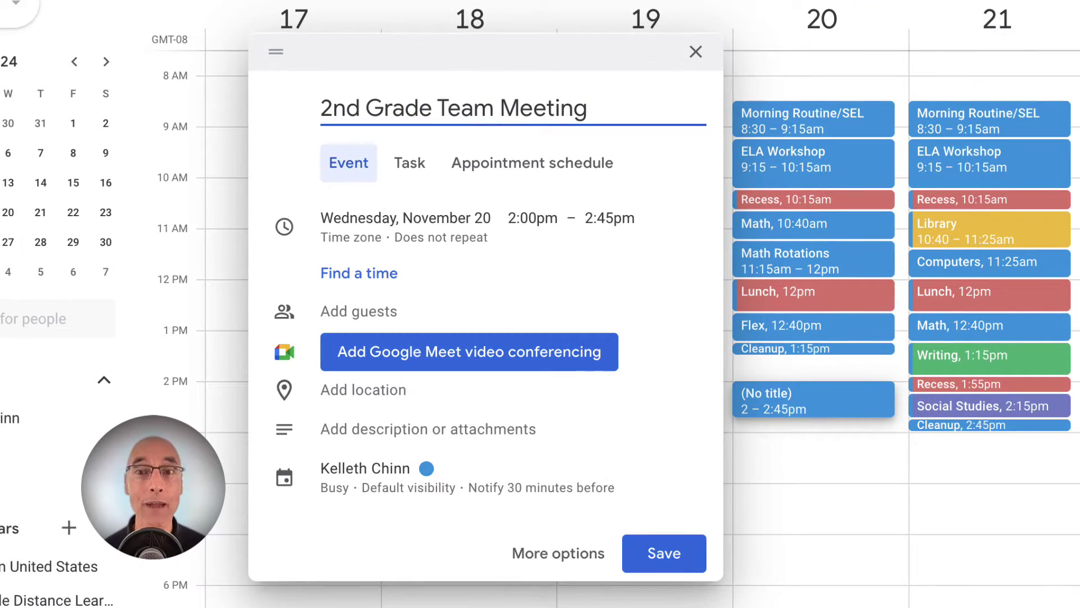
click(678, 554)
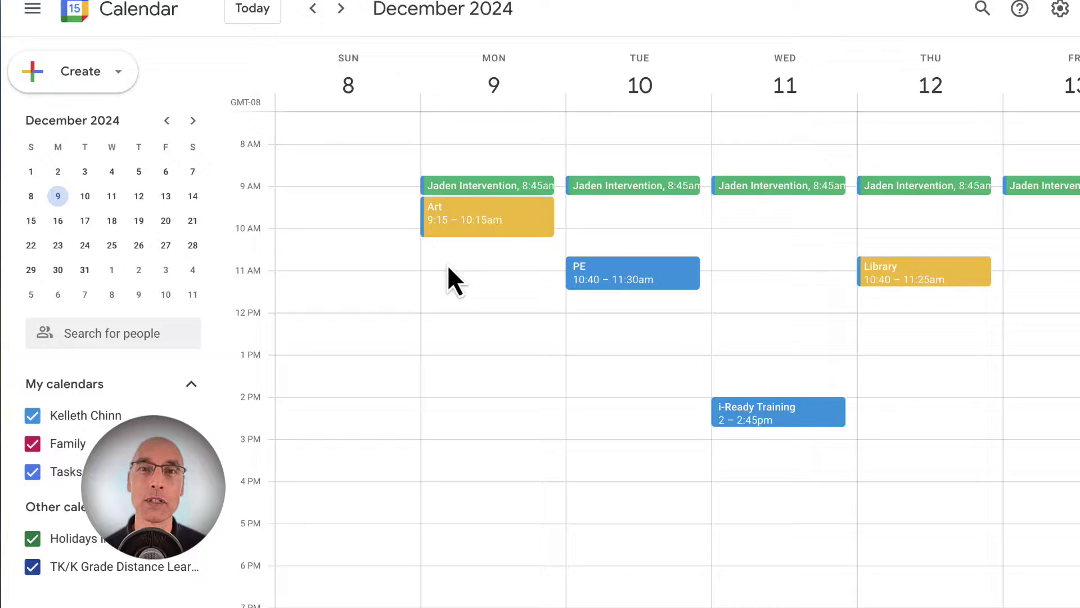
- Add a December 9 10:45 meeting coloured Grape with a 10-minute reminder
click(448, 268)
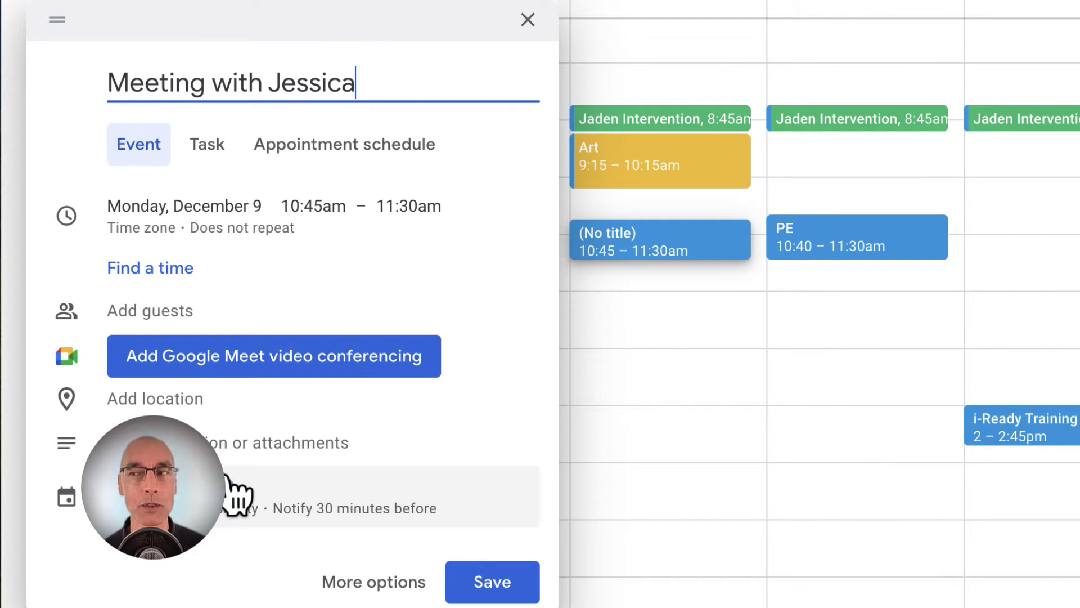
click(237, 501)
click(295, 422)
click(298, 533)
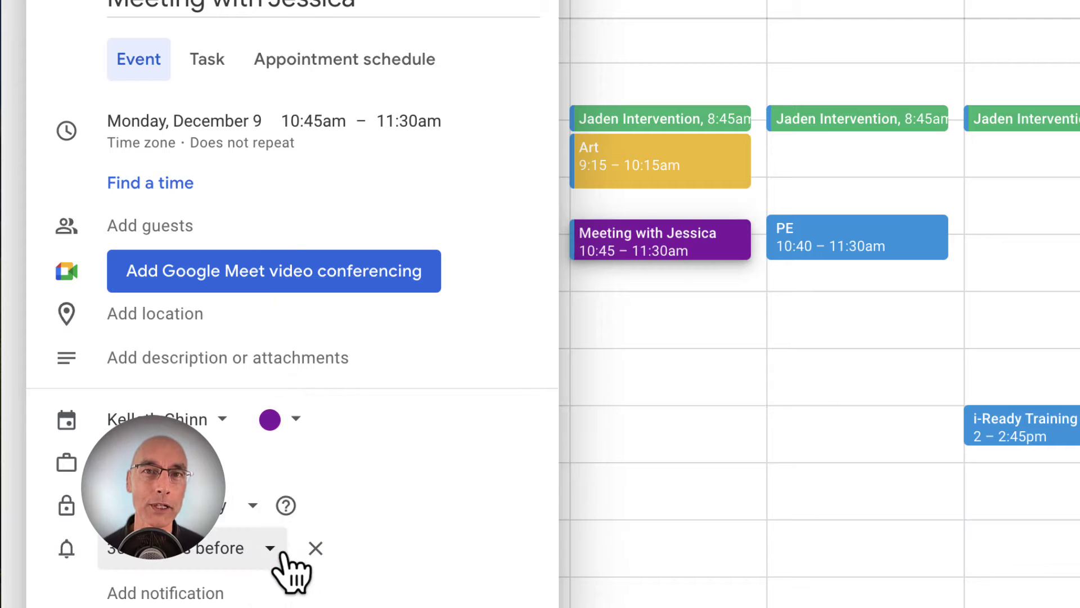
click(278, 558)
click(219, 302)
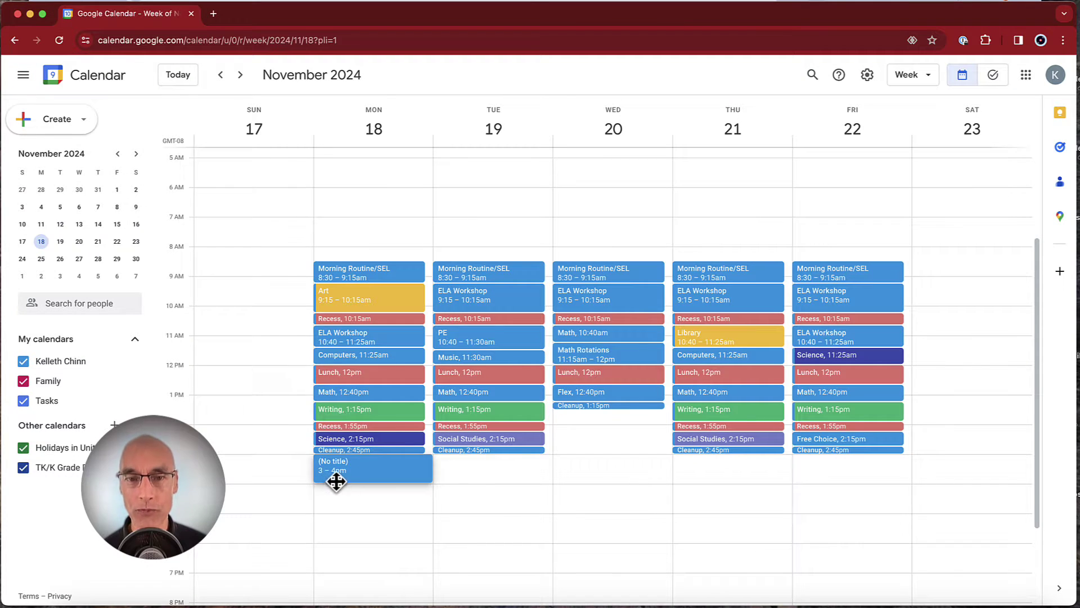
- Create a 15-minute appointment schedule and book the Tuesday, December 3 3:20pm slot under the parent's name
click(336, 479)
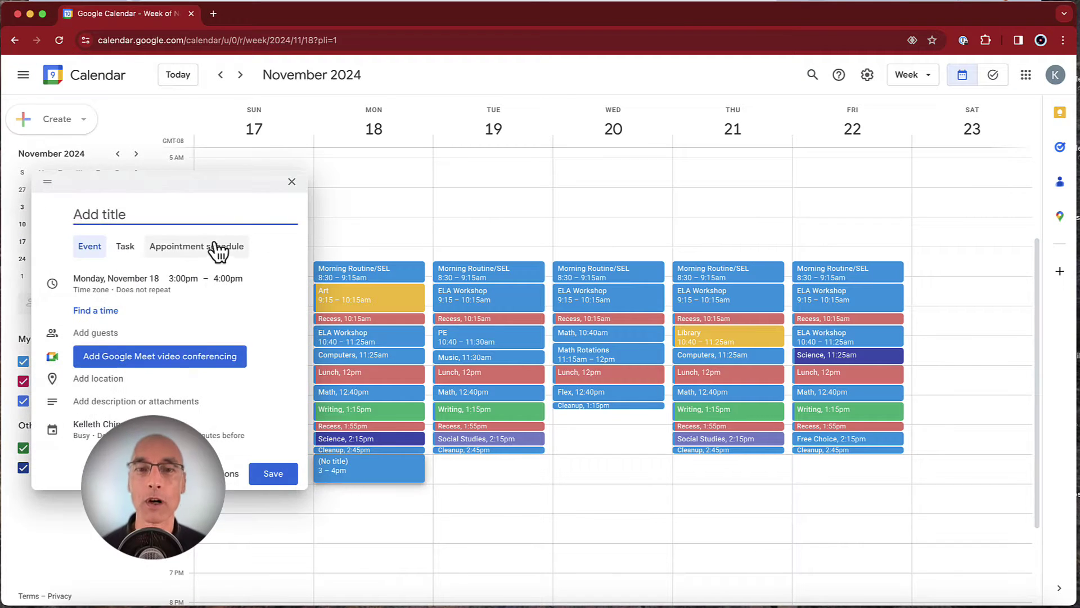
click(217, 250)
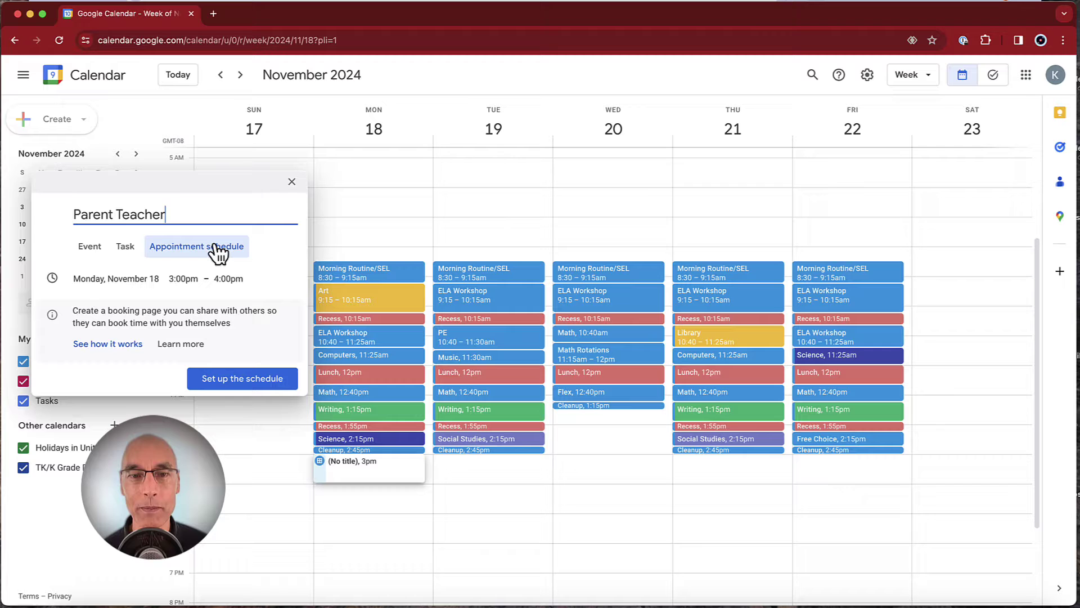
click(218, 384)
click(79, 184)
click(67, 204)
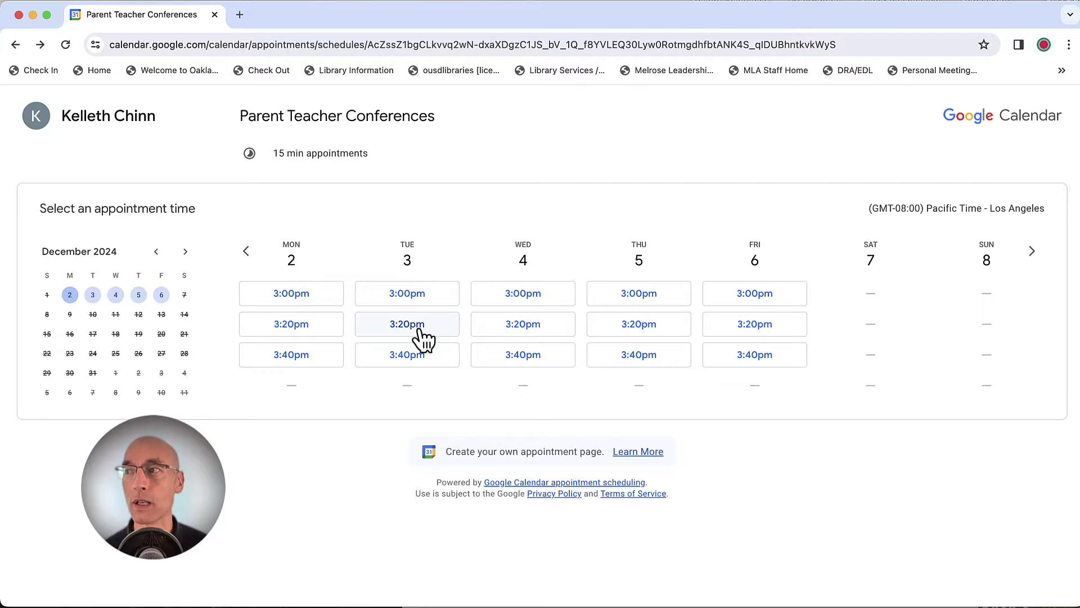
click(420, 330)
text(Lau)
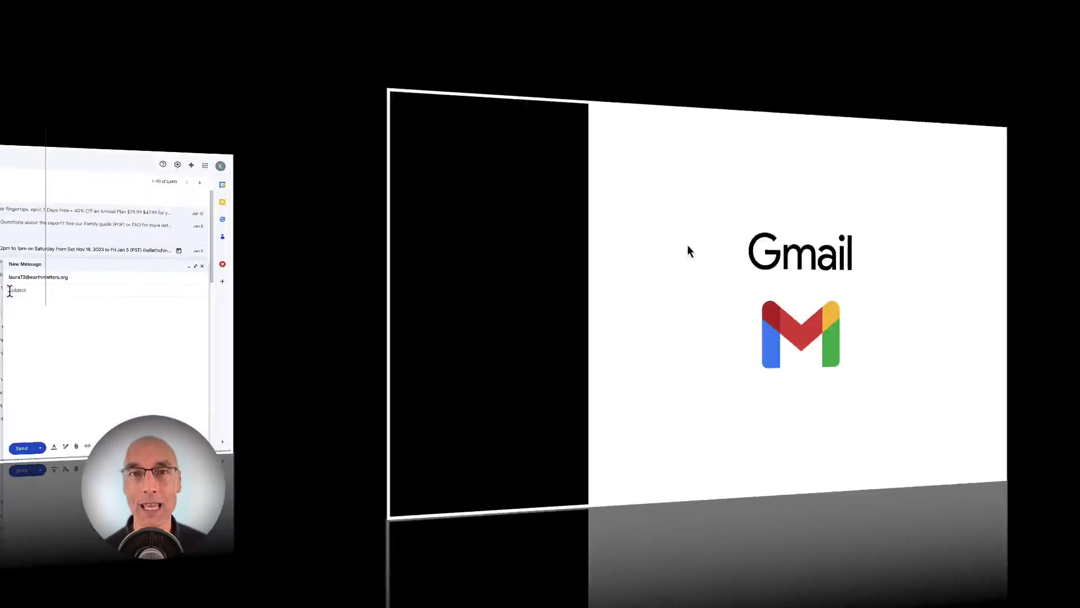
- Write the library-book reminder email asking the parent to return 'Minecraft Legends', ending 'Thanks!'
text(Dylan's Library Book)
key(Tab)
text(Hi Laura,)
key(Return)
key(Return)
text(Just a remin)
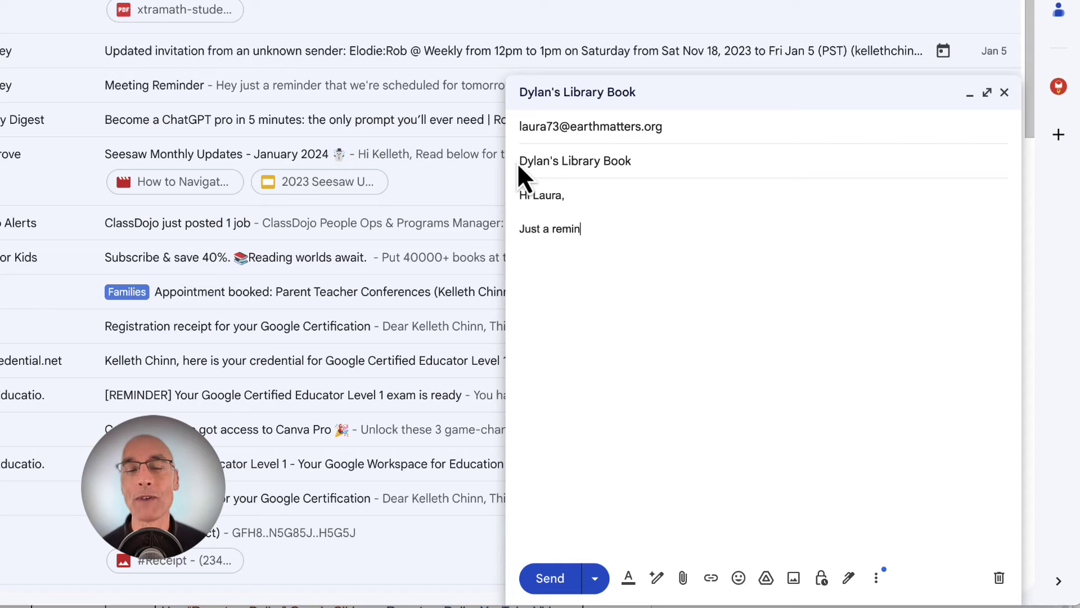
text(der that Dylan needs to return "Minecraft Legends)
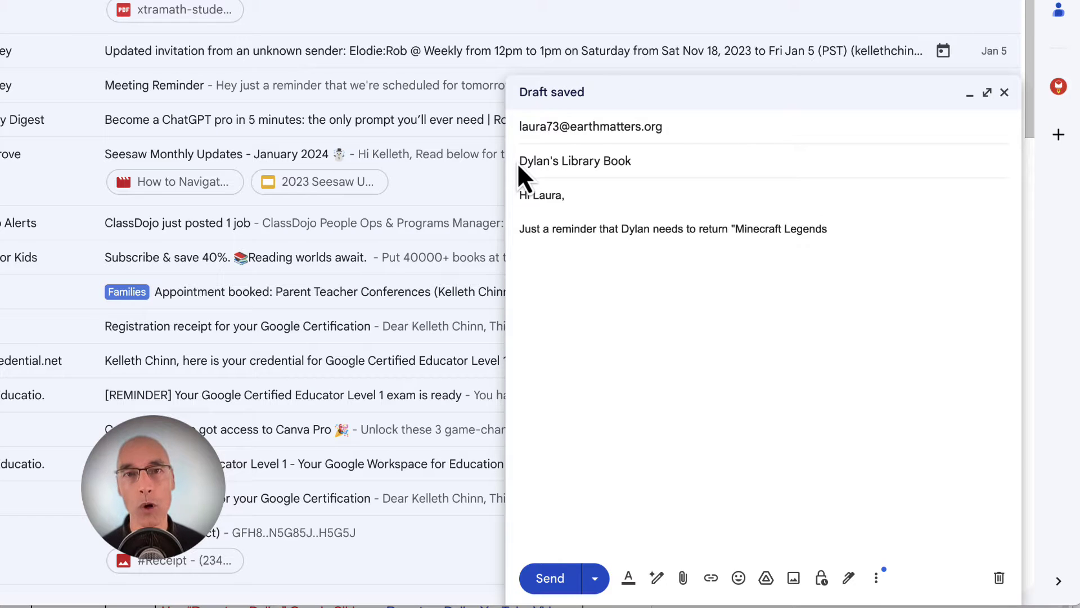
text(")
text(. Library day is tomorrow (Tuesday).)
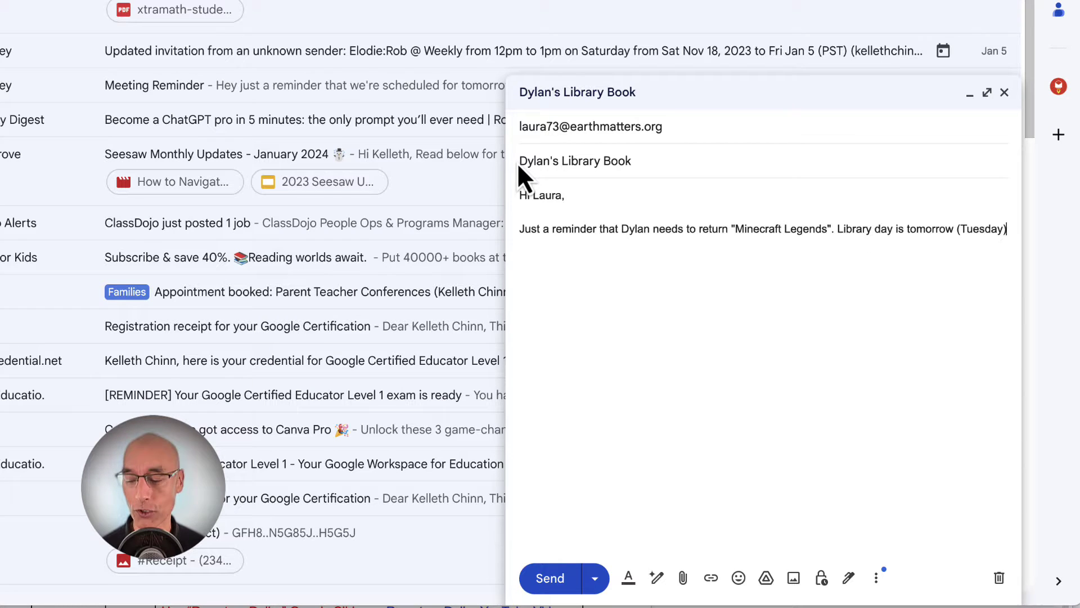
key(Return)
key(Return)
text(Thanks!)
key(Return)
- Sign the email with the teacher's name, then create the 'Professional Development' label and colour it orange
text(Mr. Chinn)
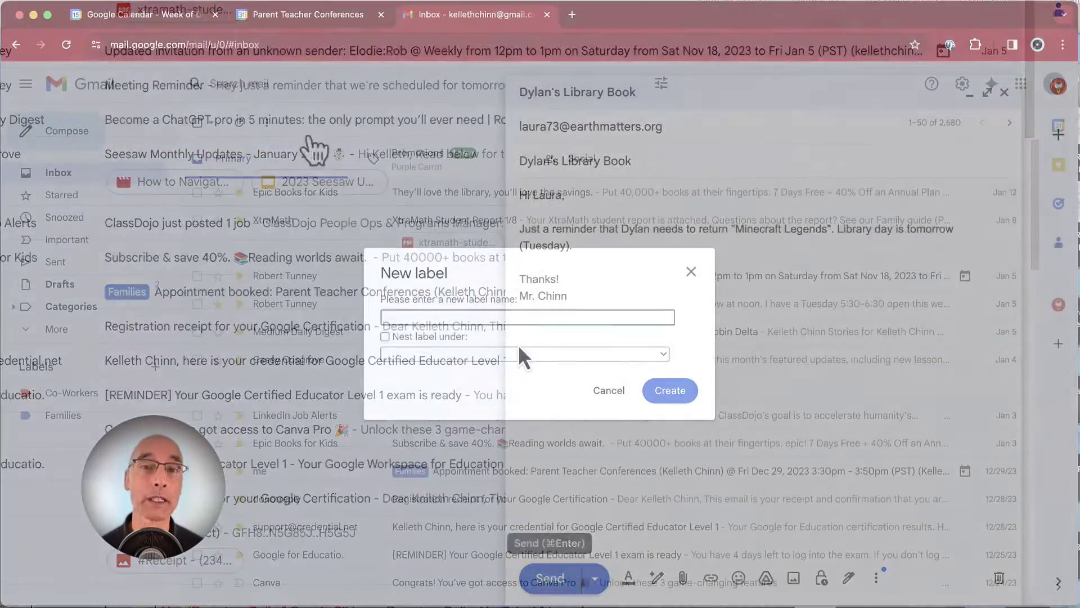
text(Professional Development)
click(670, 390)
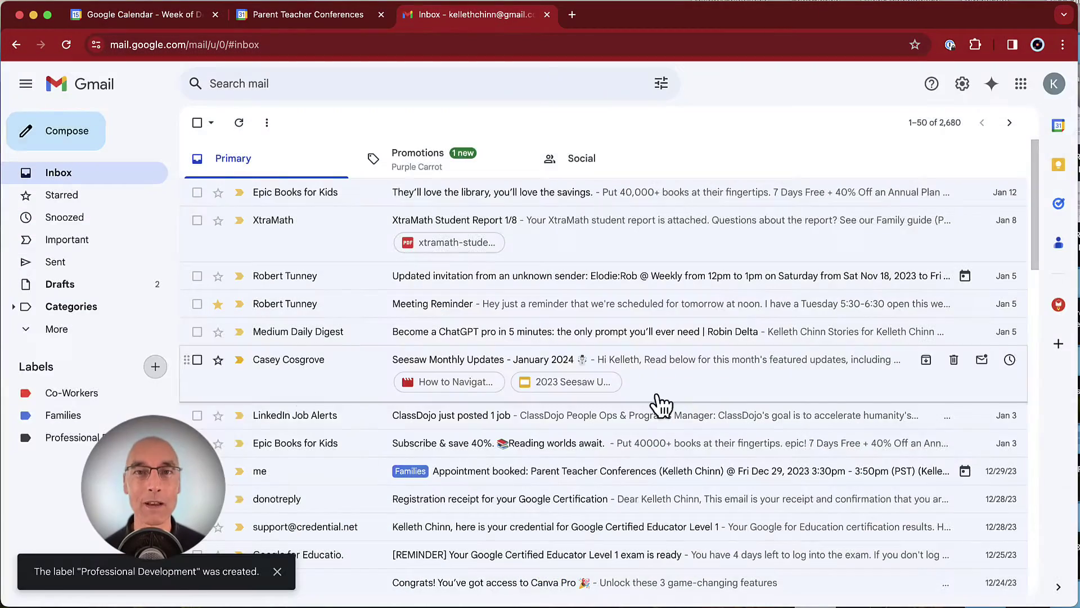
click(156, 437)
mouse_move(225, 165)
click(328, 239)
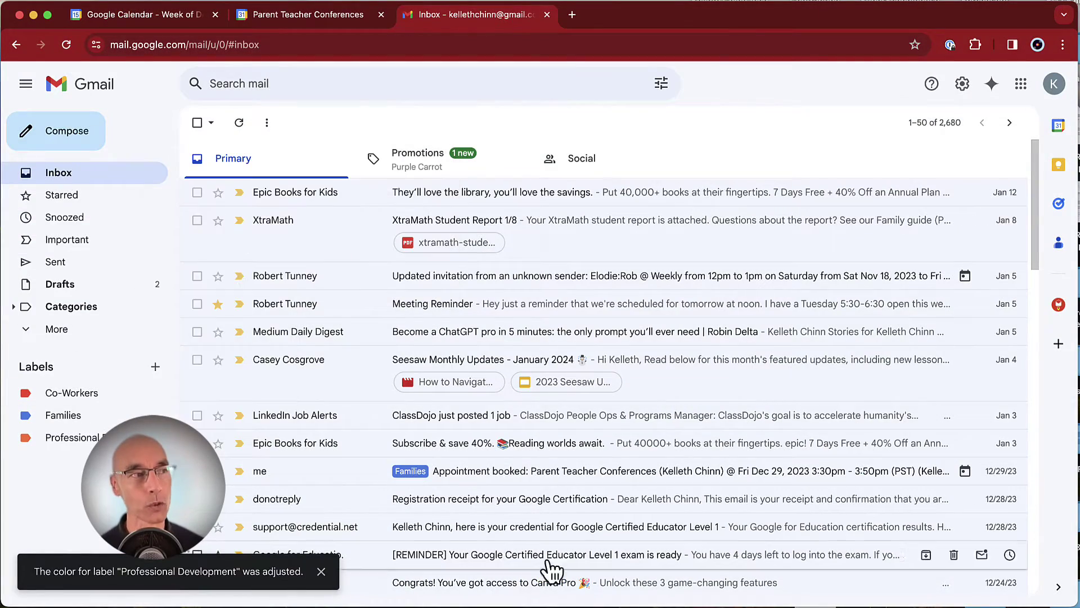
- Label the Seesaw Monthly Updates email Professional Development and proceed to the new filter's actions
right_click(960, 383)
mouse_move(916, 505)
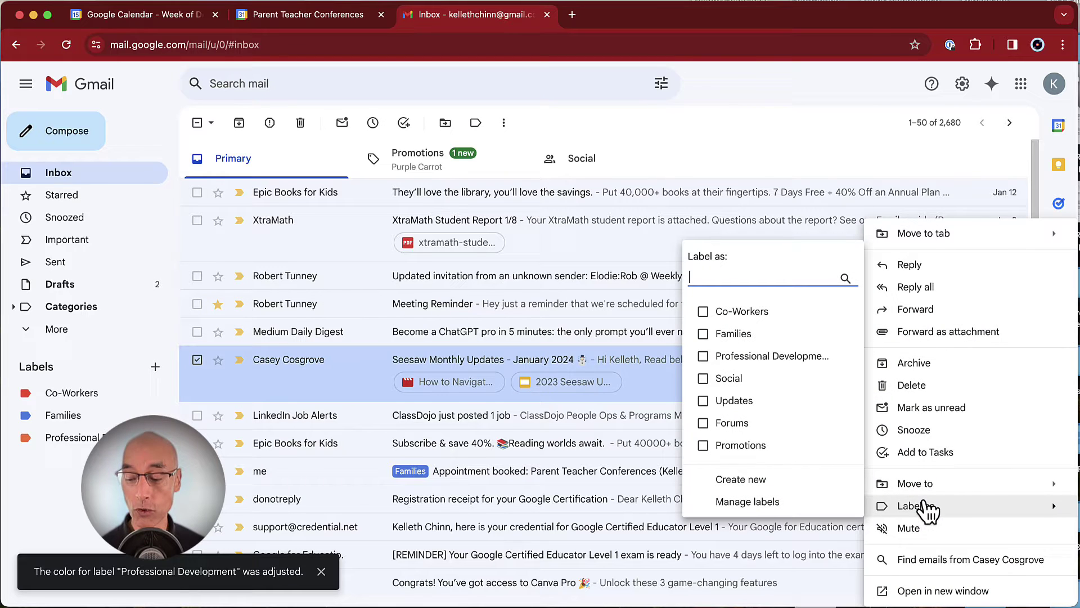
click(632, 354)
click(723, 485)
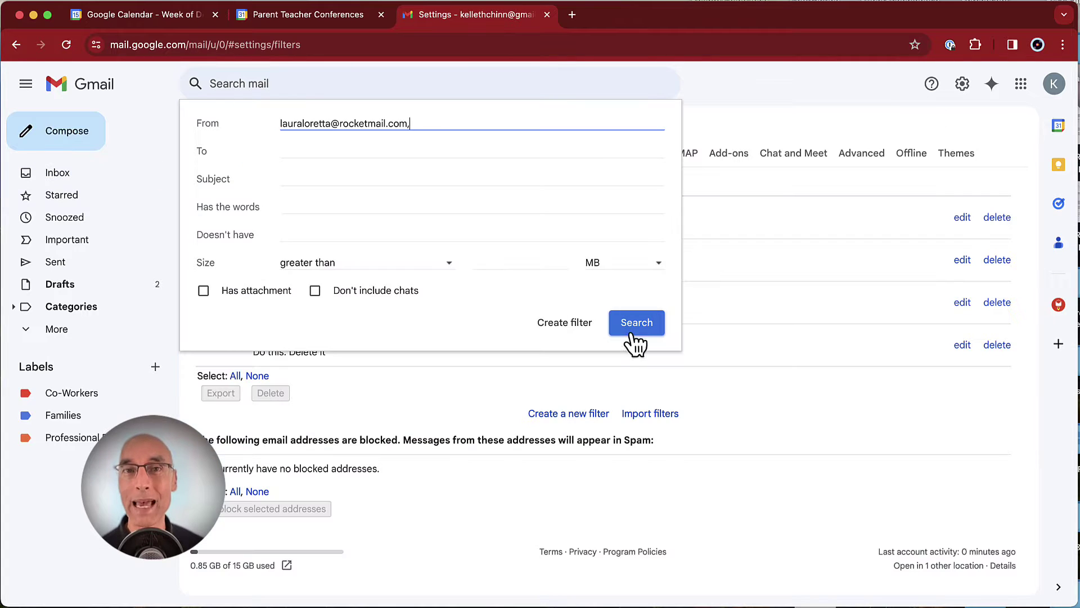
click(574, 329)
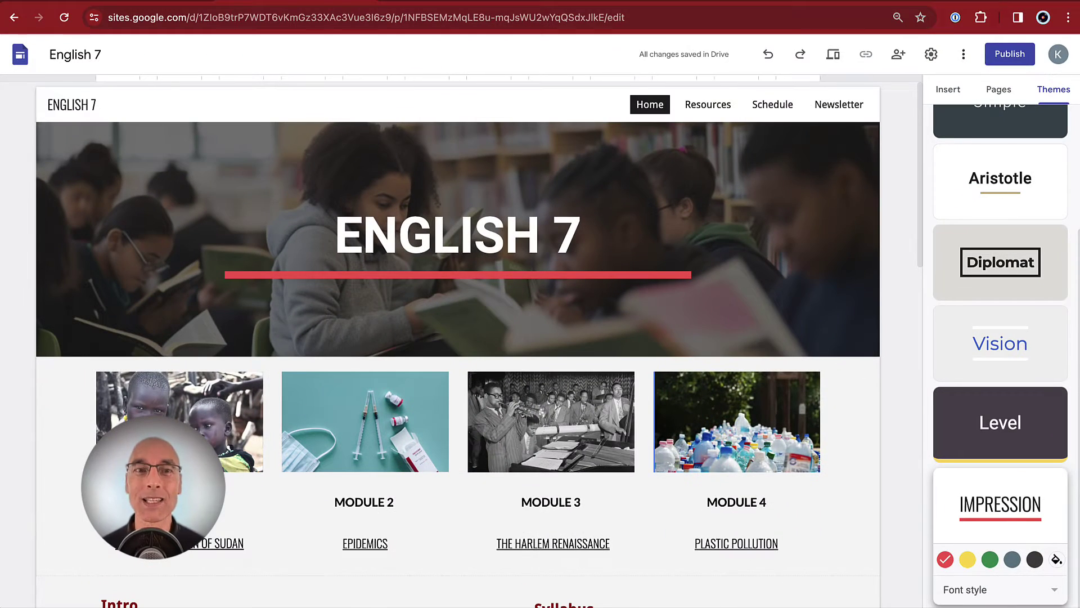
- Scroll through the English 7 site in the Google Sites editor
drag(922, 244, 909, 390)
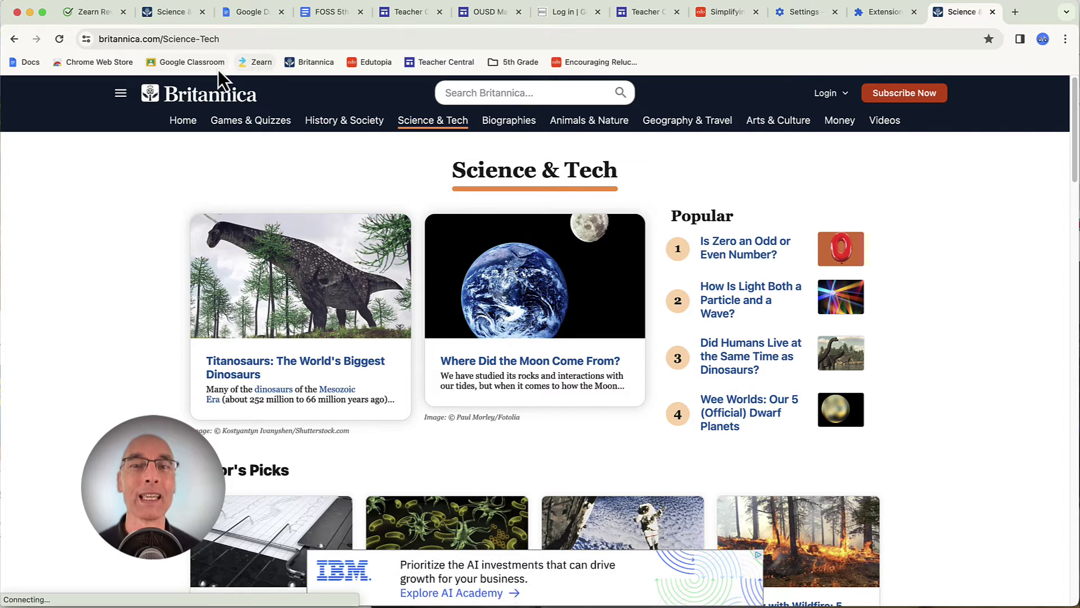
- Open the Zearn grade 5 page, bookmark the Edutopia article, and install the Google Translate extension
click(251, 62)
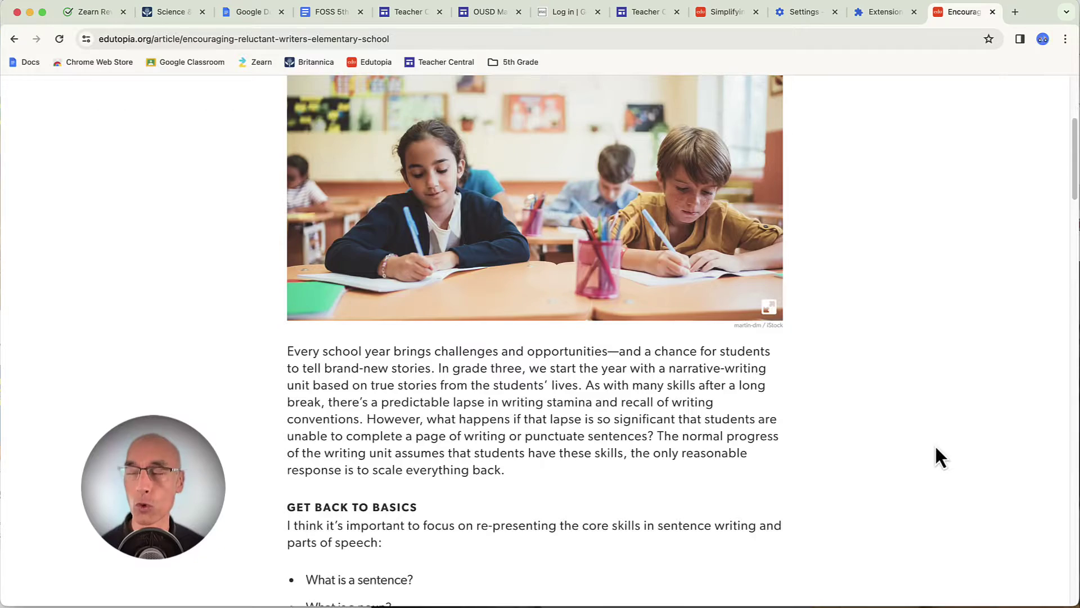
click(988, 39)
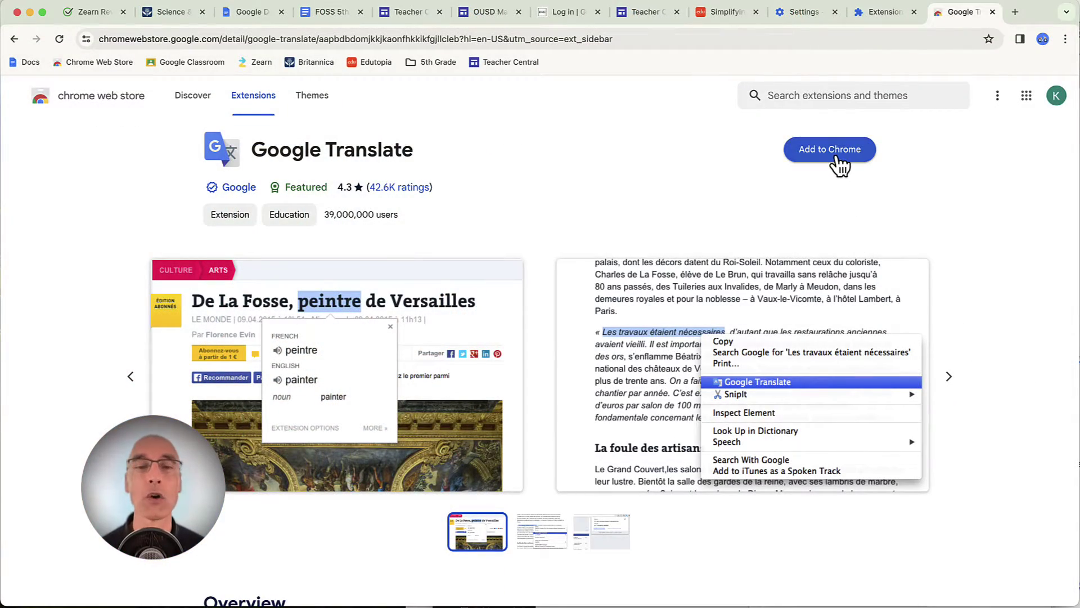
click(837, 155)
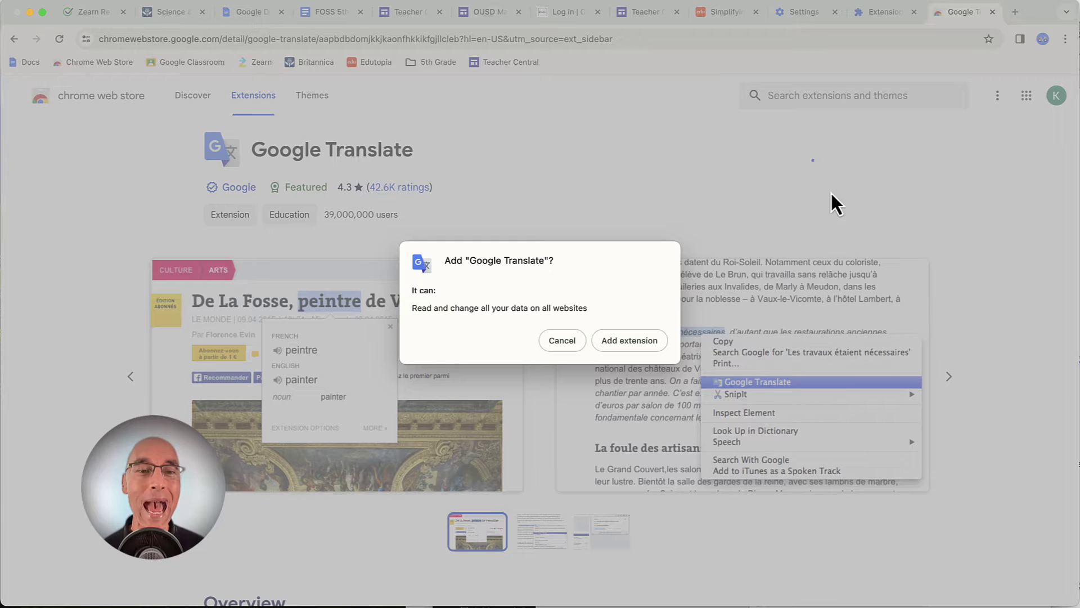
click(626, 341)
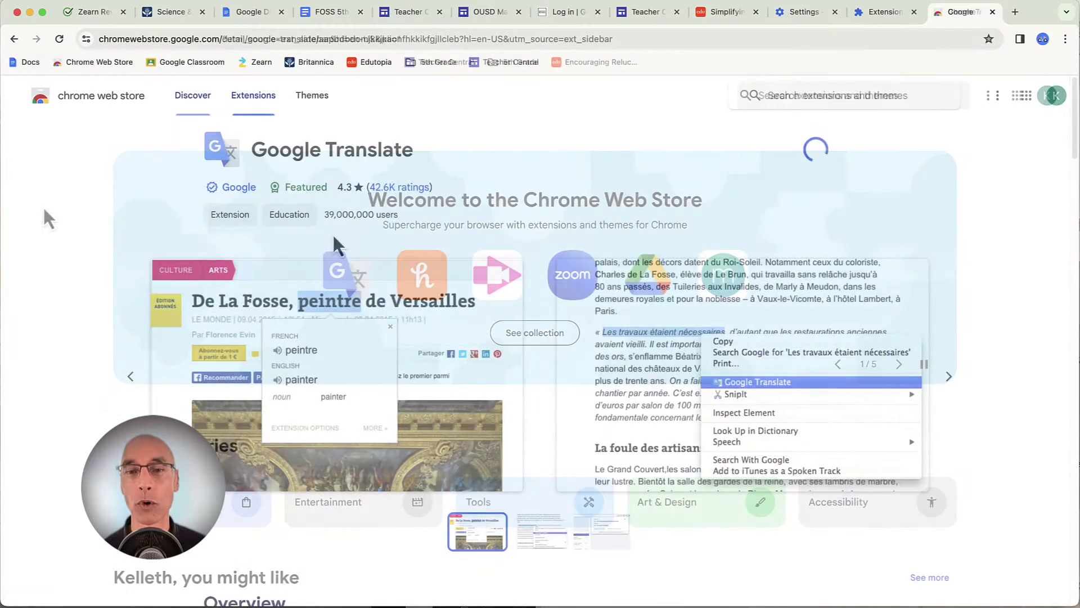
scroll(57, 240, down, 3)
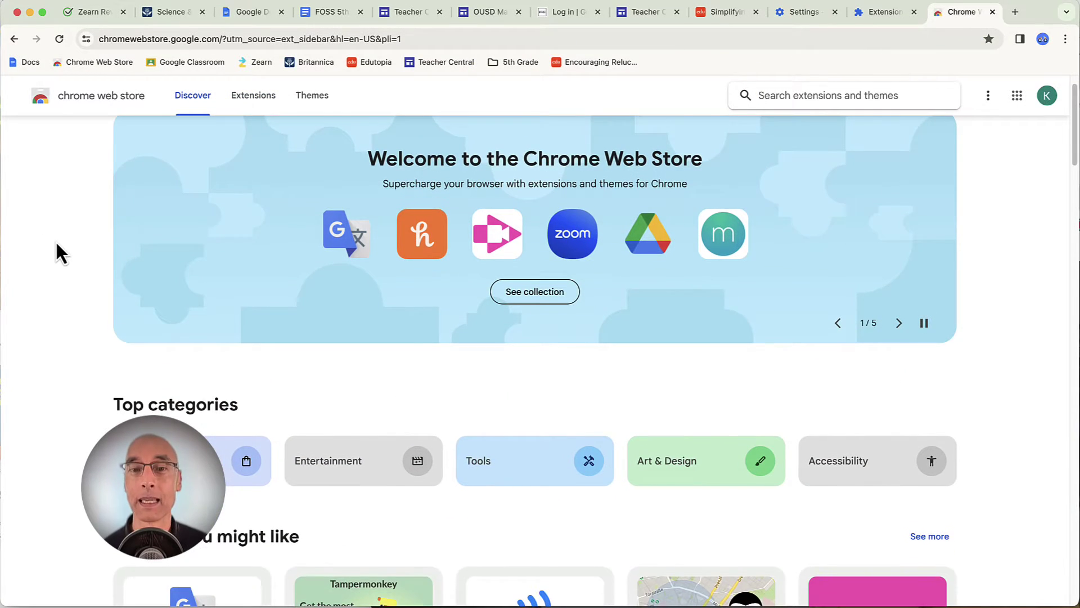
scroll(56, 246, down, 3)
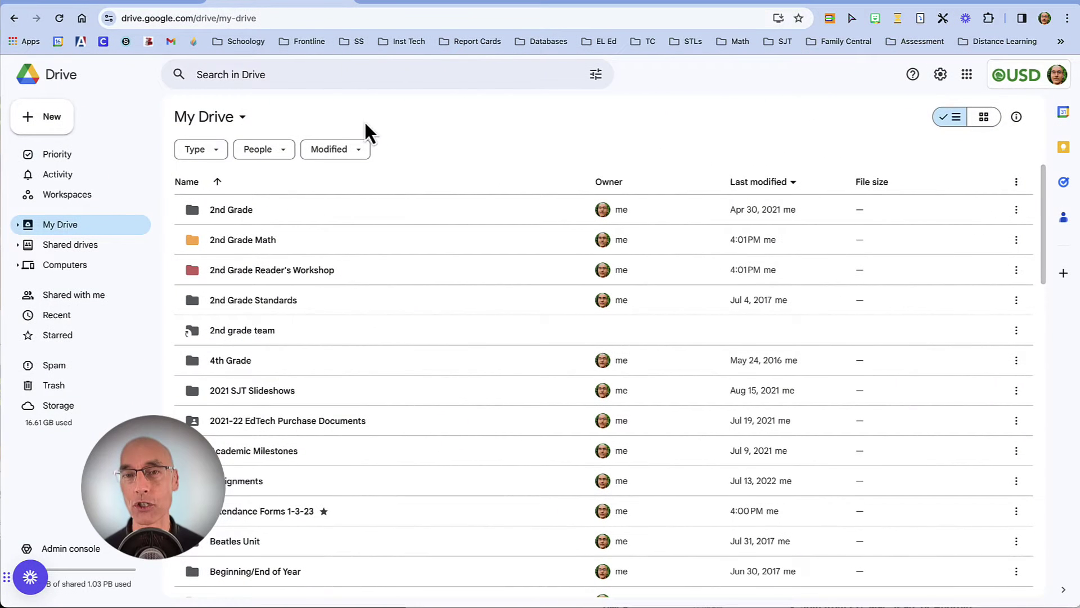
- Filter My Drive to Presentations, then open the Informational Writing folder in 2nd Grade Team Drive
click(216, 151)
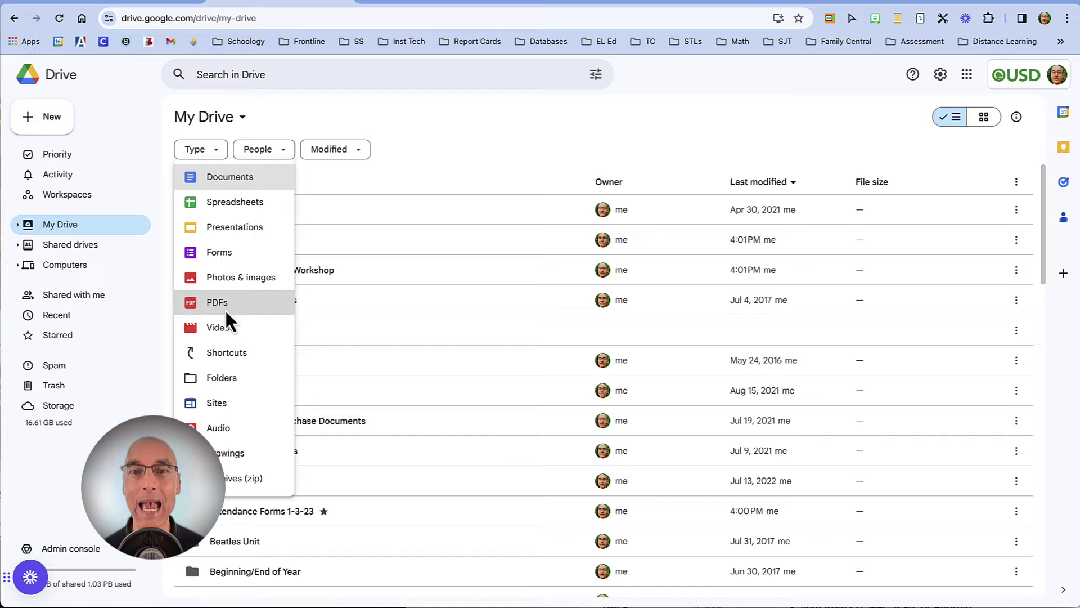
click(231, 227)
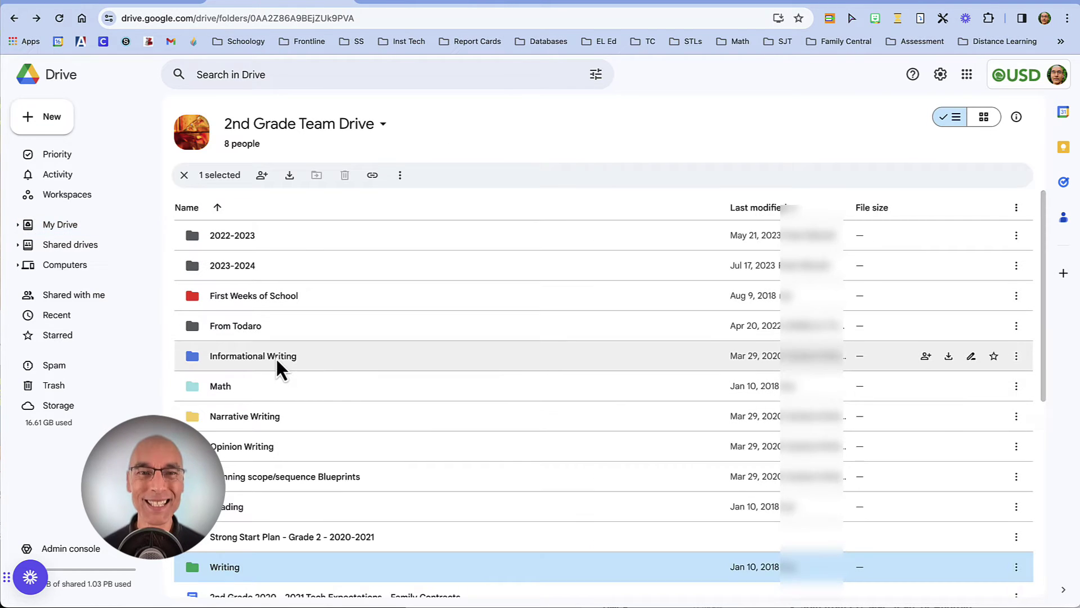
click(276, 357)
double_click(276, 357)
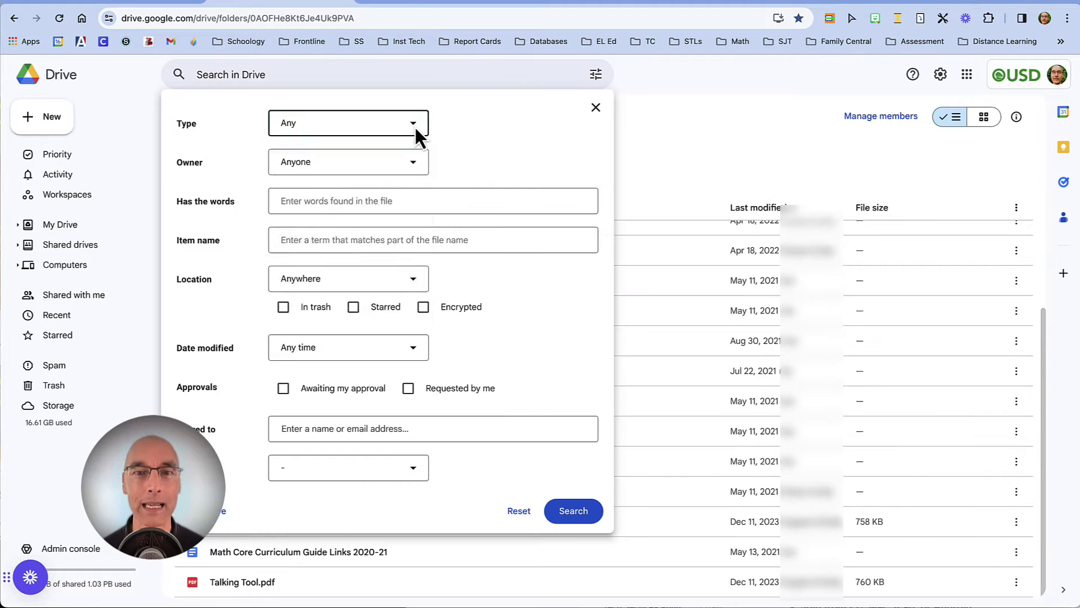
- In advanced search, limit results to Documents owned by a specific person, entering their name
click(414, 124)
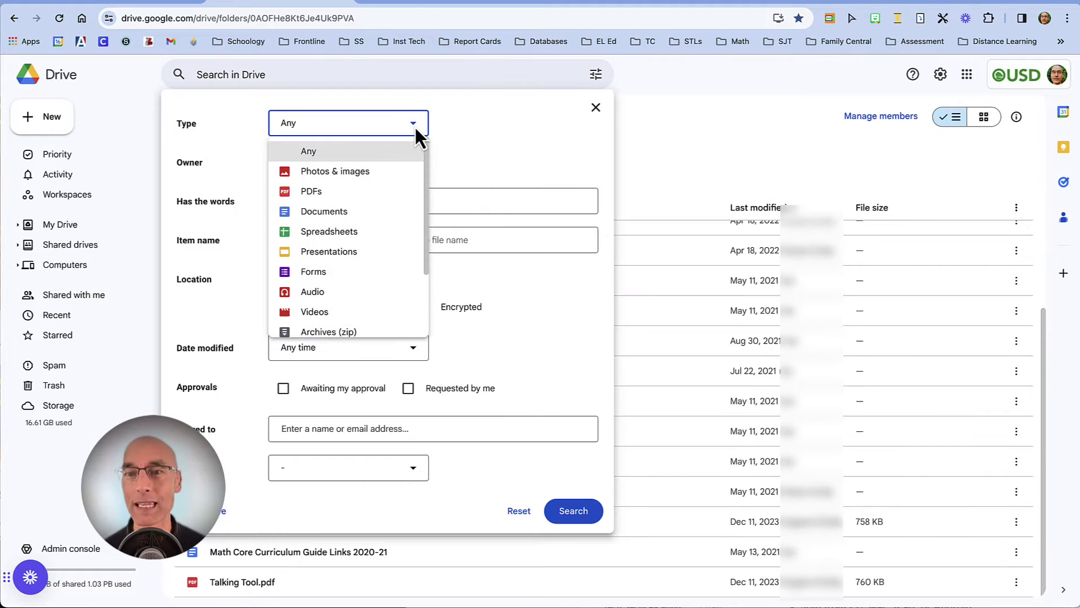
click(350, 213)
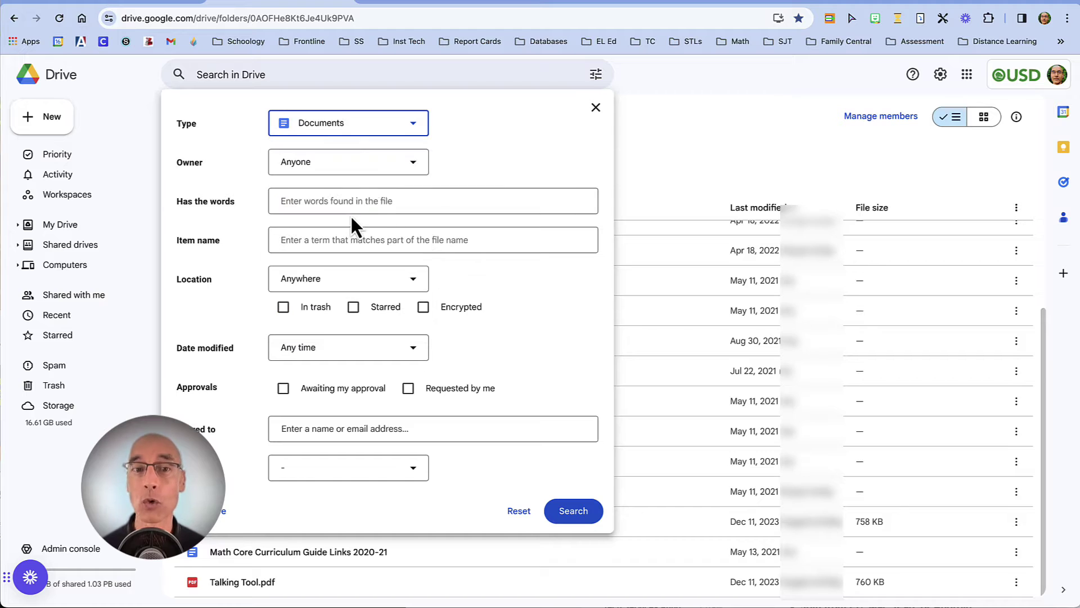
click(413, 163)
click(323, 250)
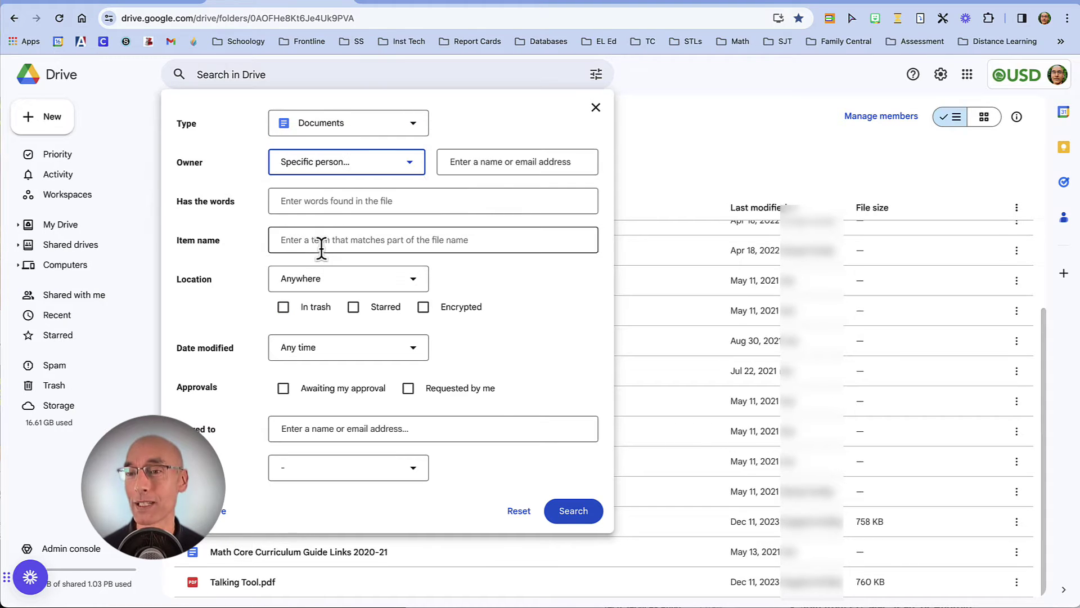
click(482, 164)
text(suge)
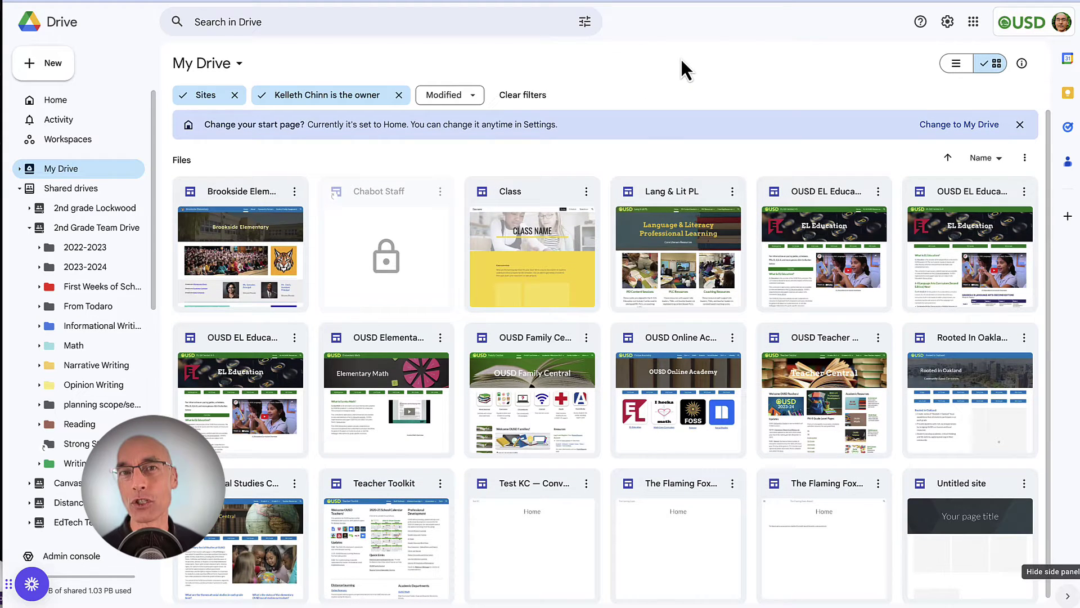
- Remove the Sites filter chip and show only Forms files in My Drive
click(235, 95)
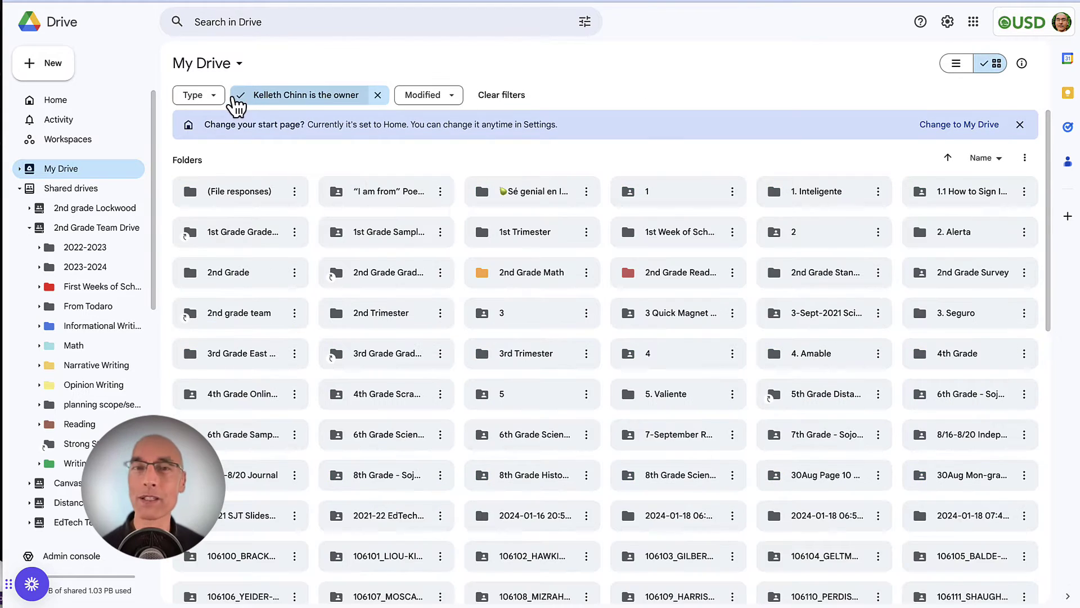
click(220, 96)
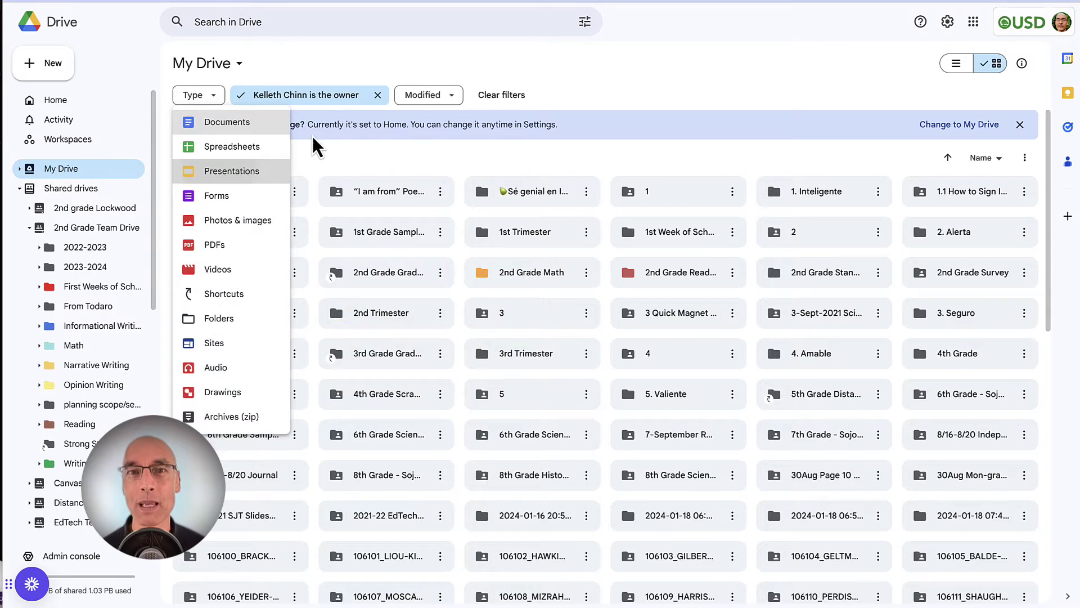
click(219, 198)
scroll(381, 225, down, 6)
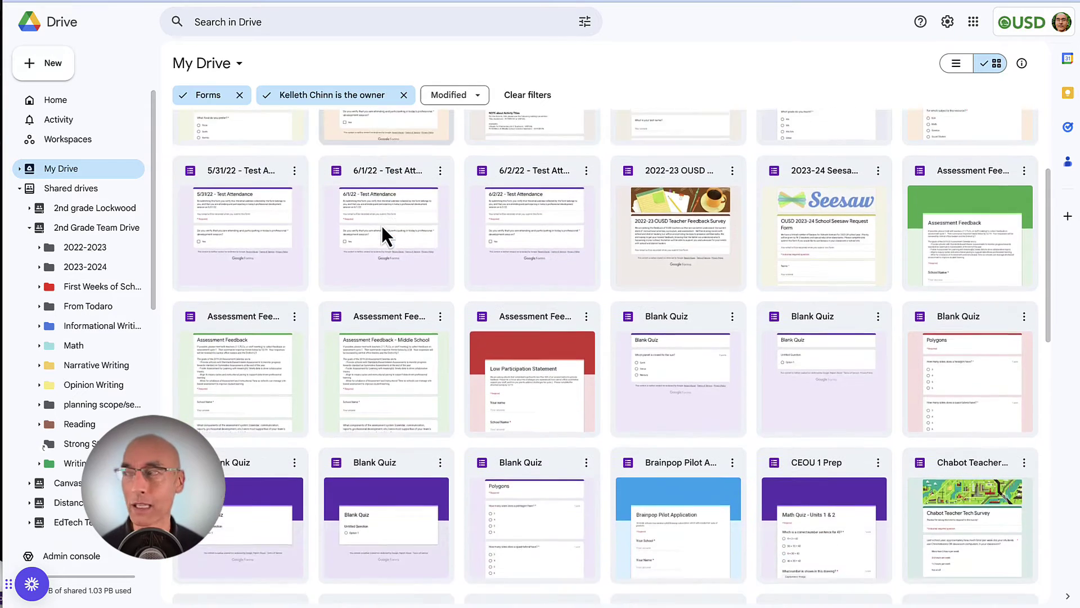
scroll(382, 225, down, 4)
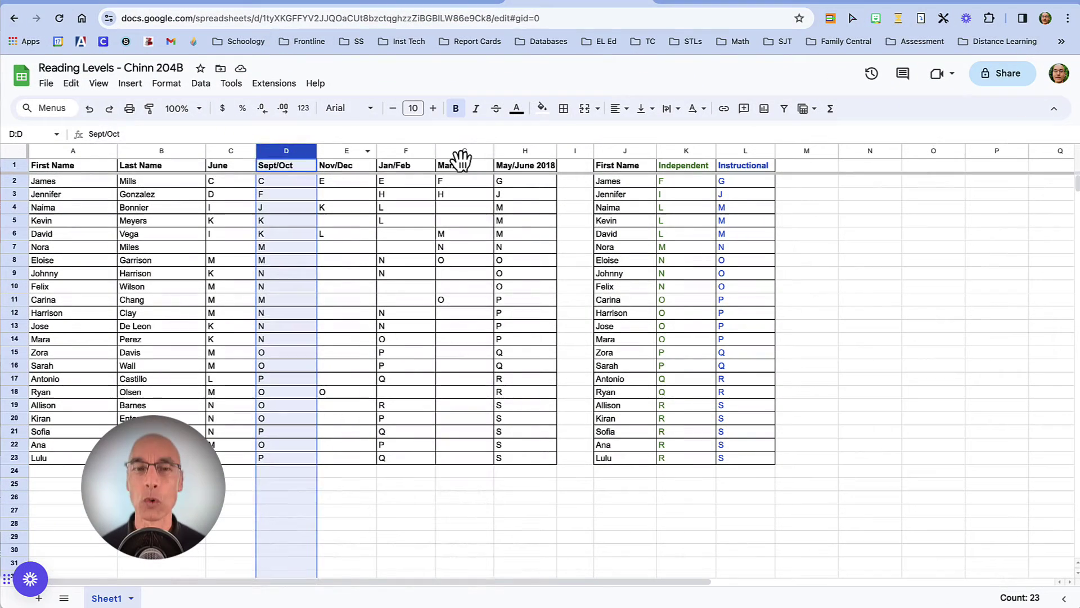
- Select the Mar/Apr, Independent and Instructional columns, then the preferred-name question header
click(463, 151)
click(684, 150)
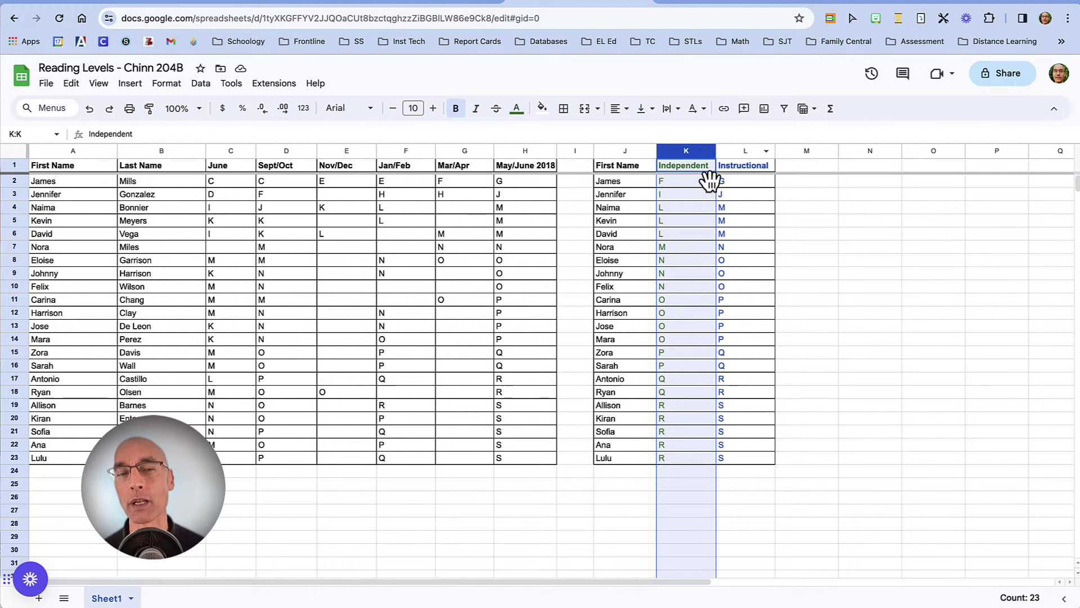
click(757, 153)
right_click(759, 153)
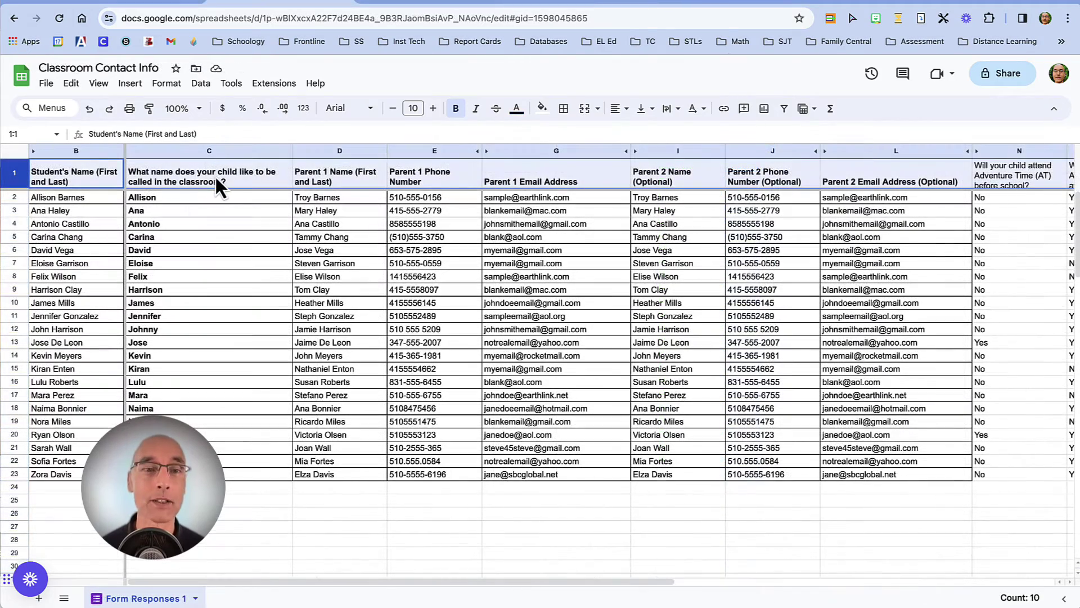
click(214, 176)
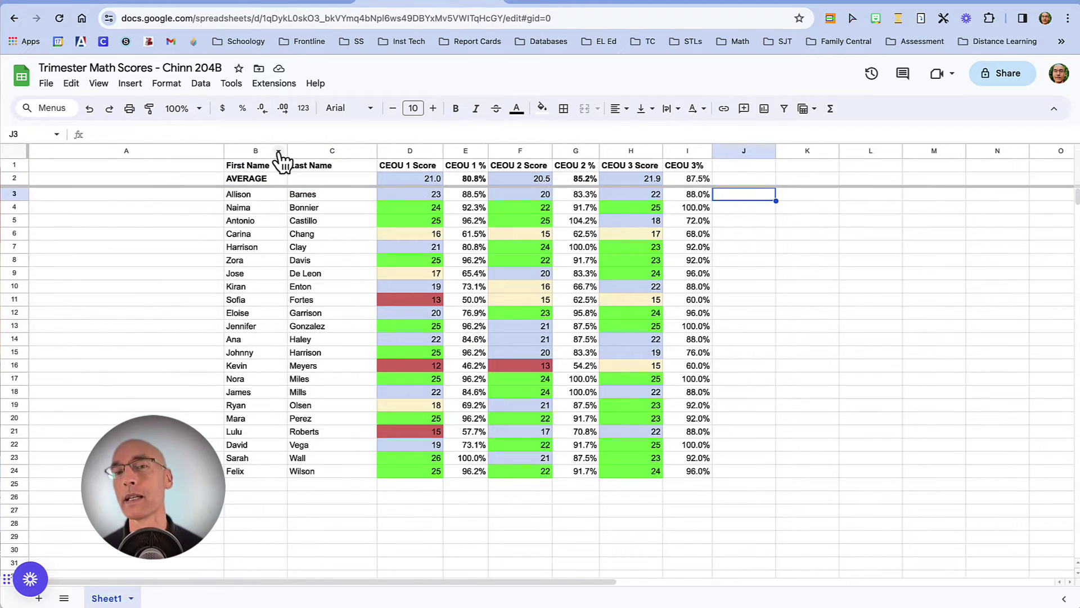
- Sort the sheet A to Z on column B (First Name), then on column D (CEOU 1 Score)
click(278, 151)
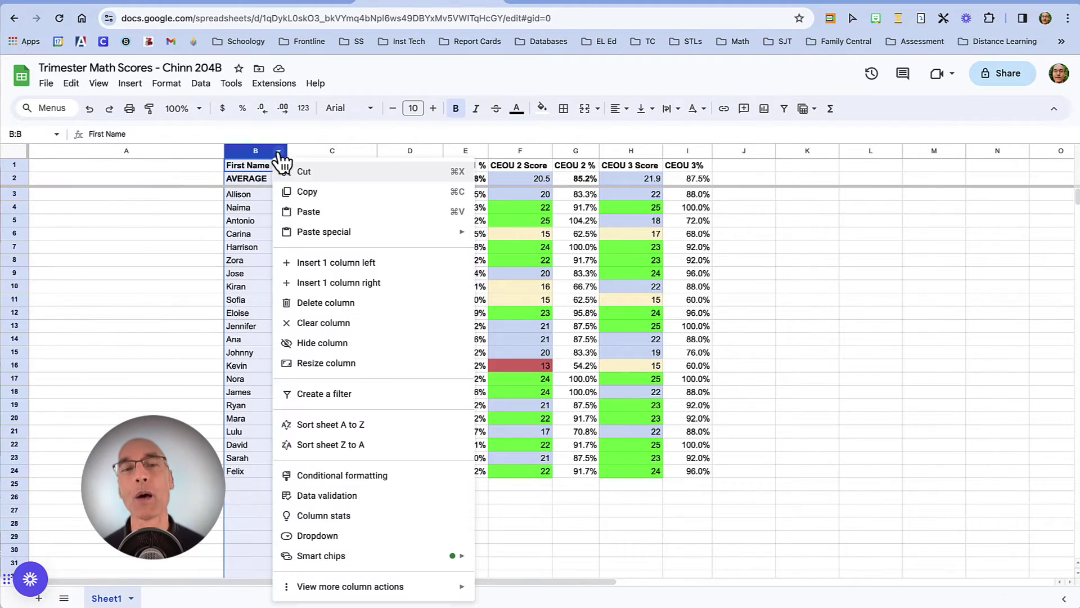
click(338, 427)
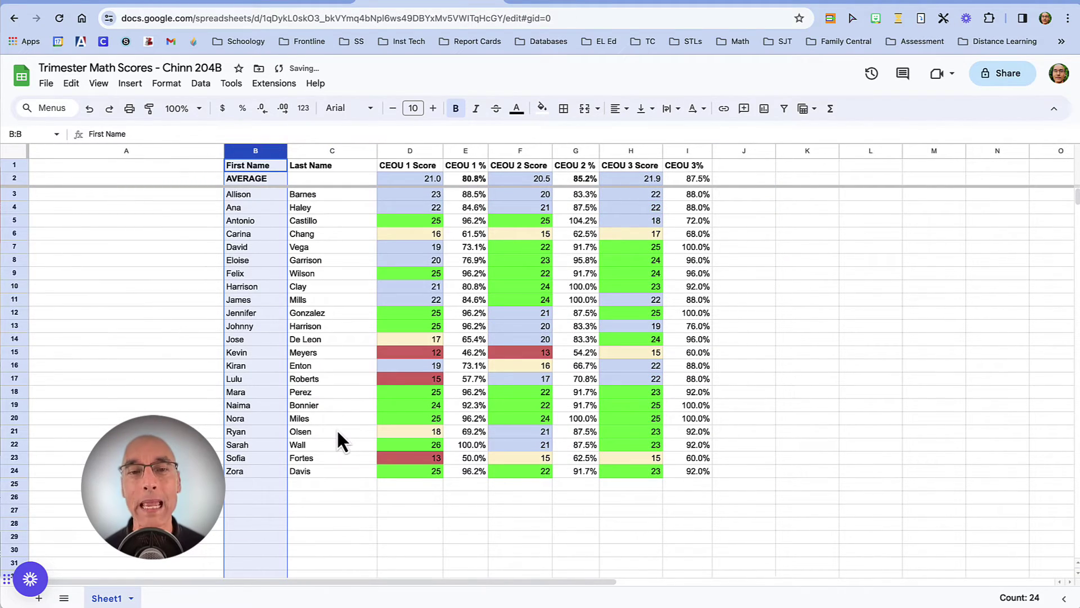
click(435, 150)
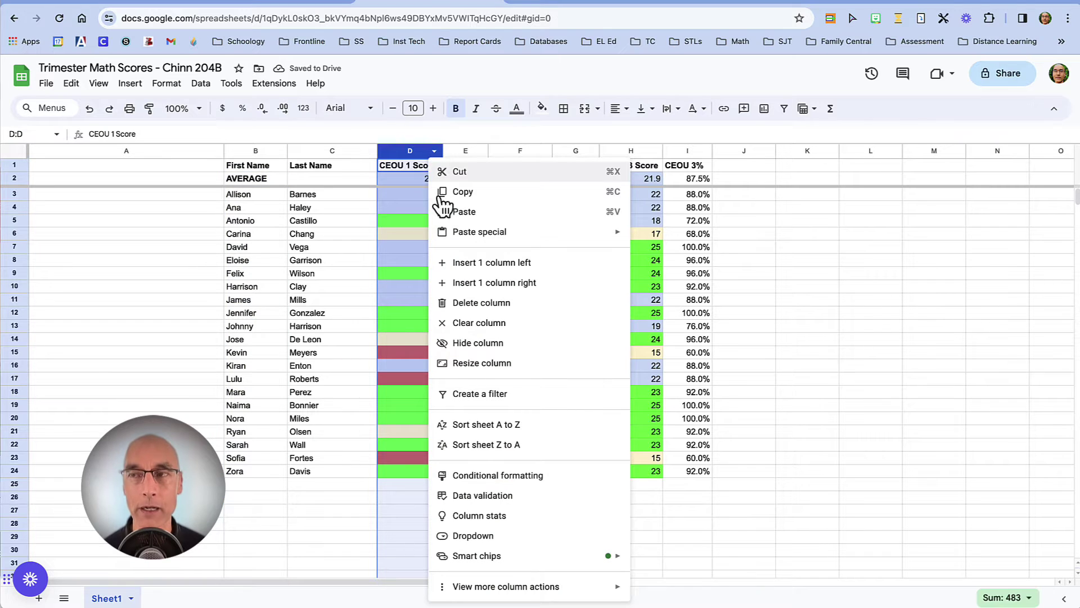
click(474, 431)
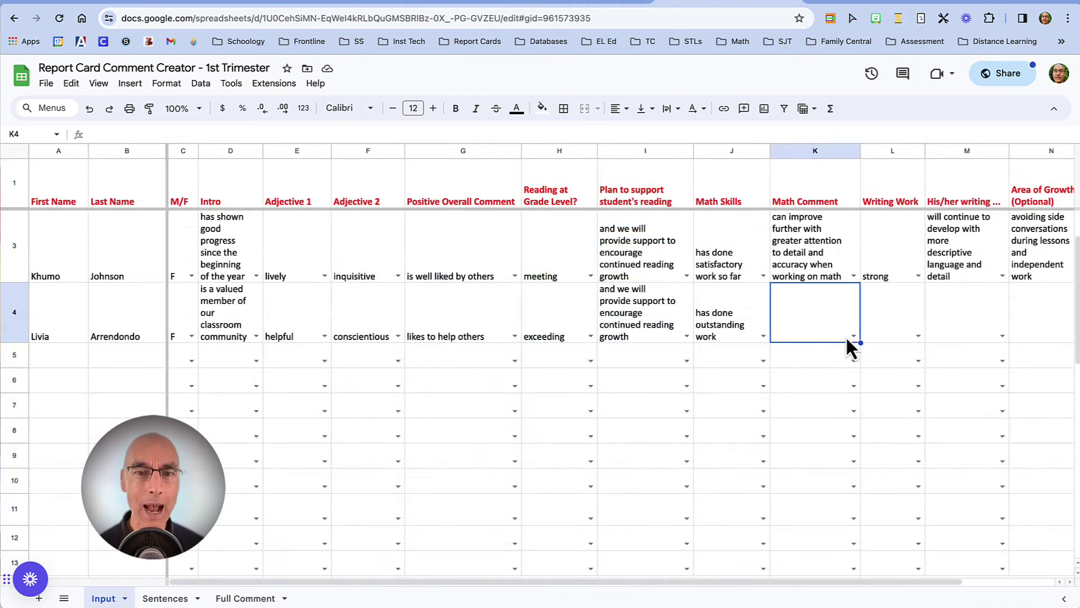
- Fill K4 with the attention-to-detail math comment and M4 with the descriptive-language comment, then view Full Comment
click(853, 336)
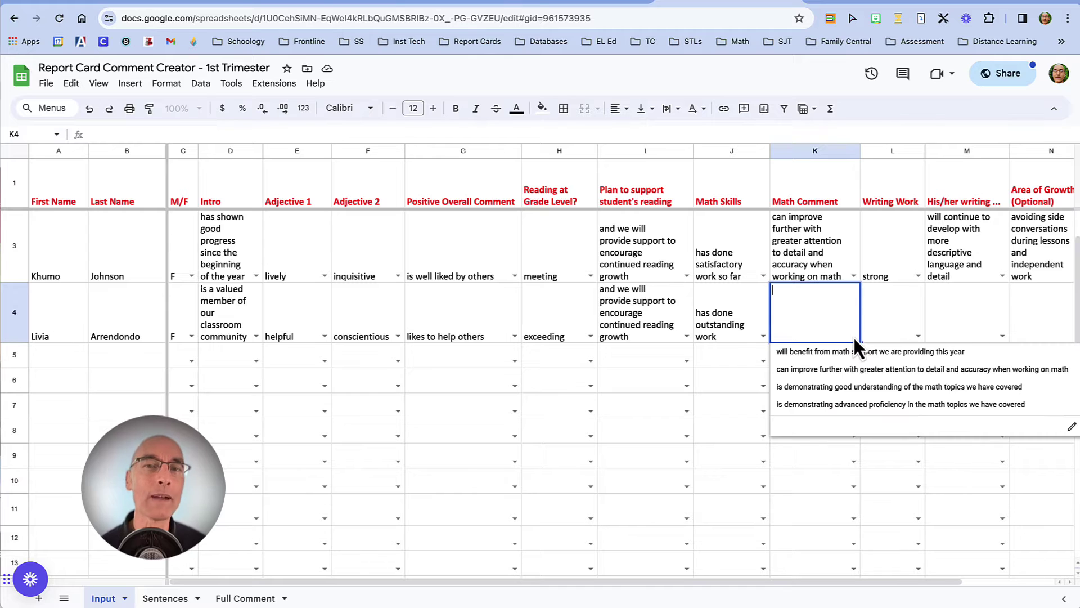
click(824, 369)
click(917, 349)
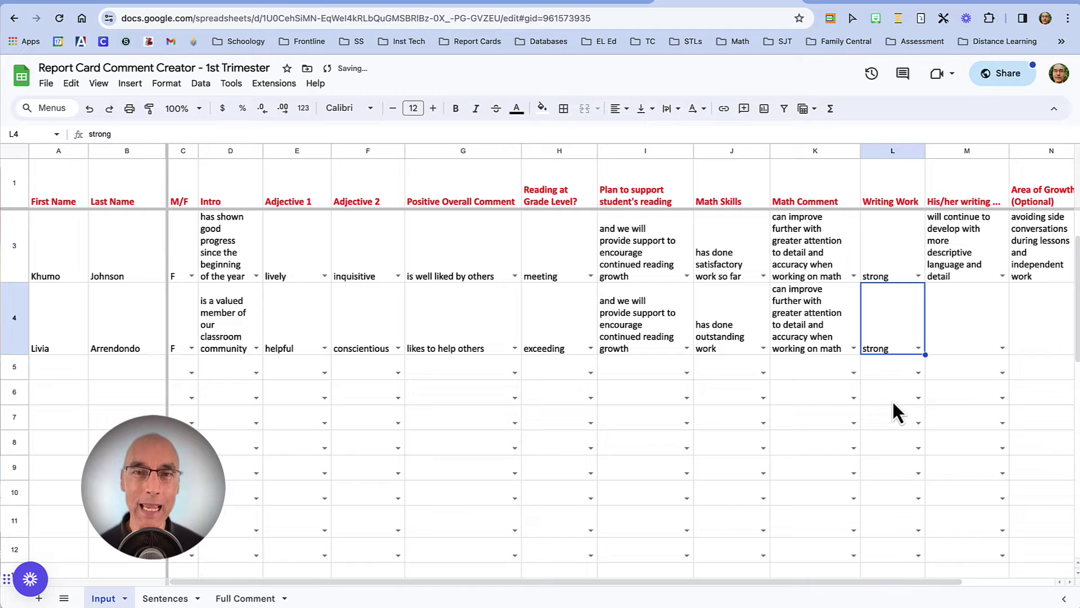
click(1002, 349)
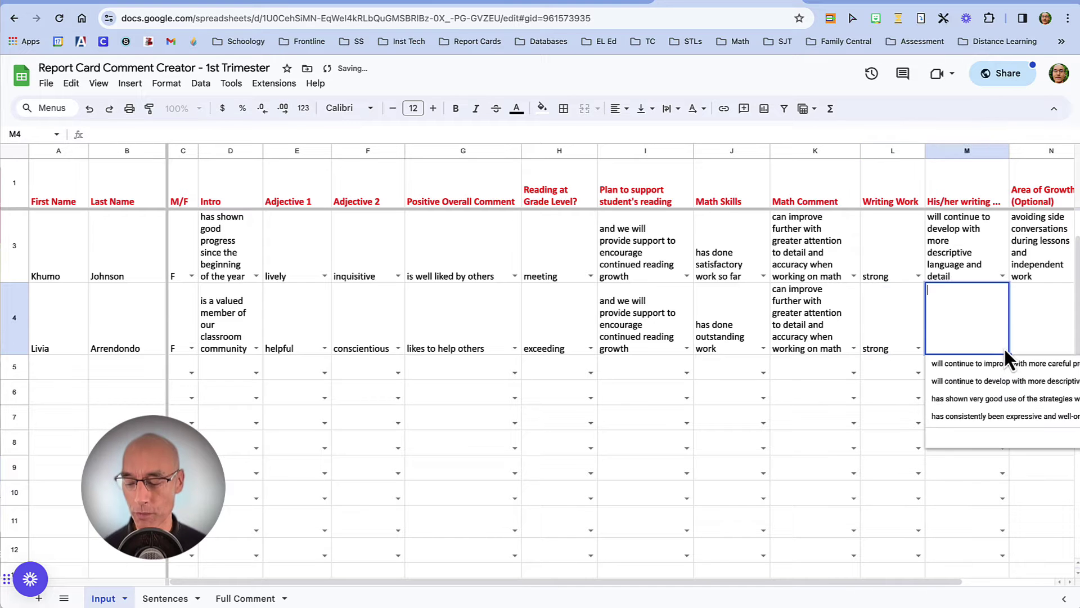
click(986, 386)
click(244, 600)
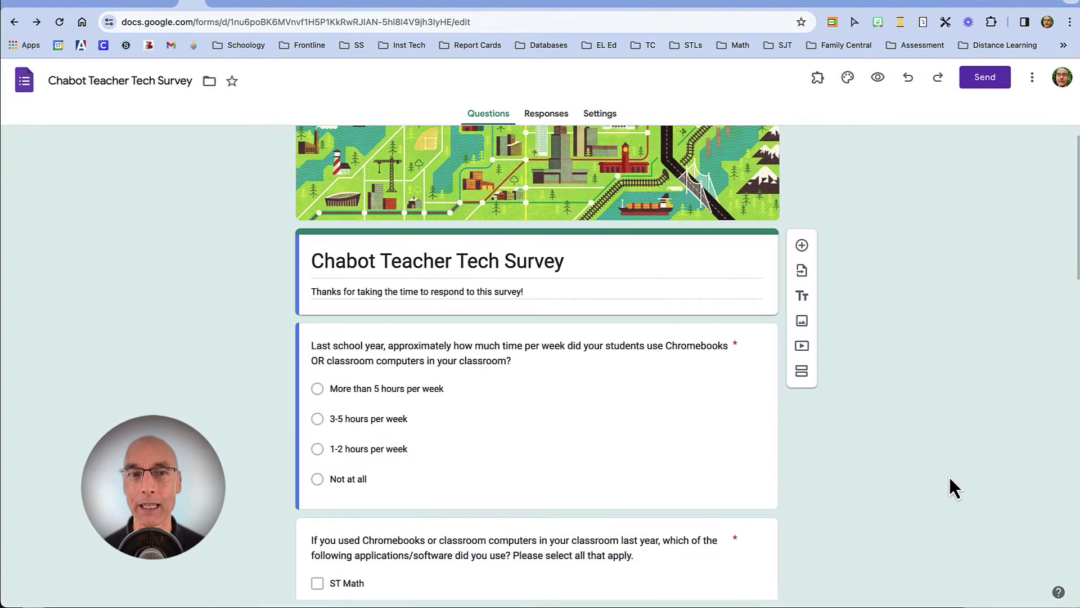
- Scroll down through the survey's questions and responses
scroll(954, 478, down, 3)
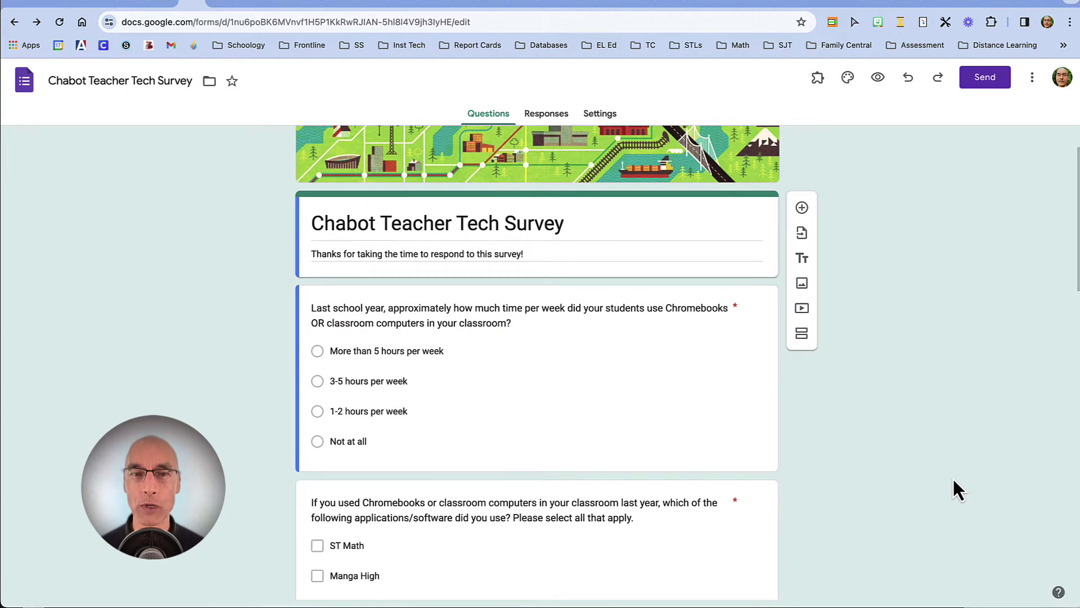
scroll(953, 477, down, 2)
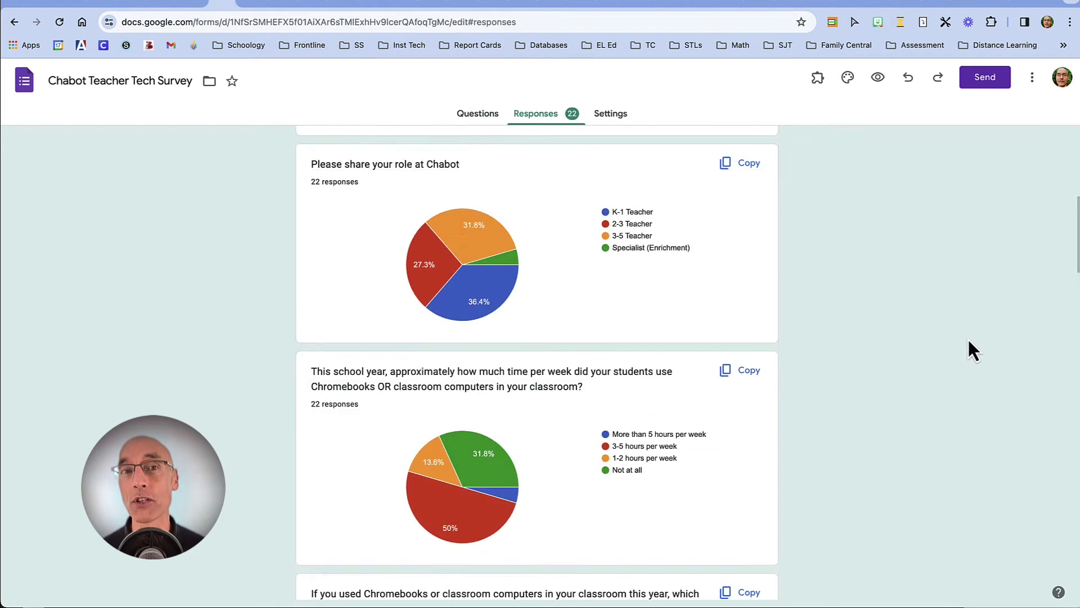
scroll(967, 338, down, 3)
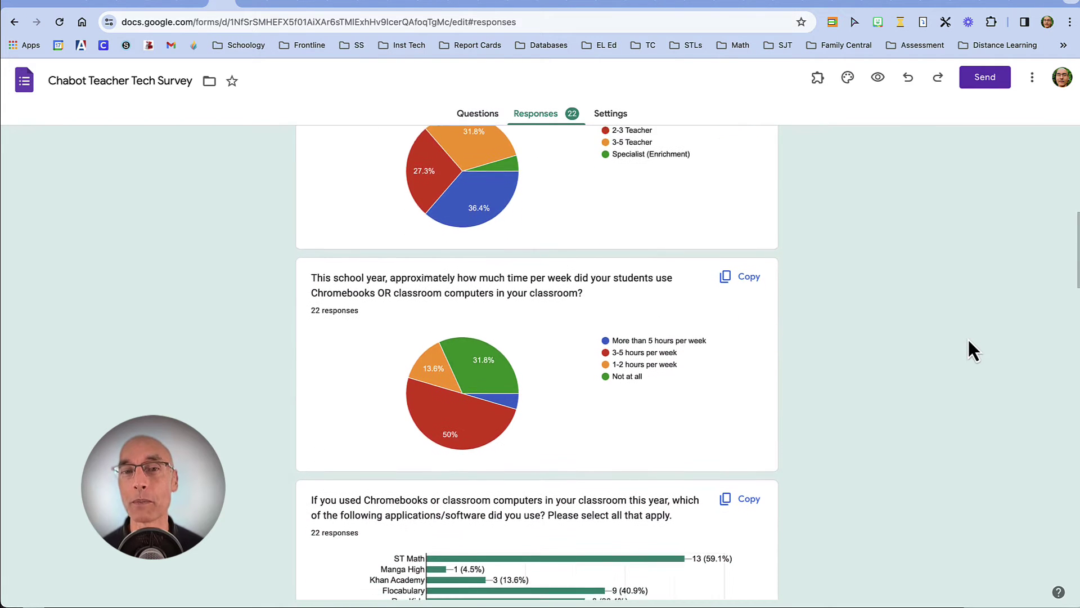
scroll(969, 340, down, 4)
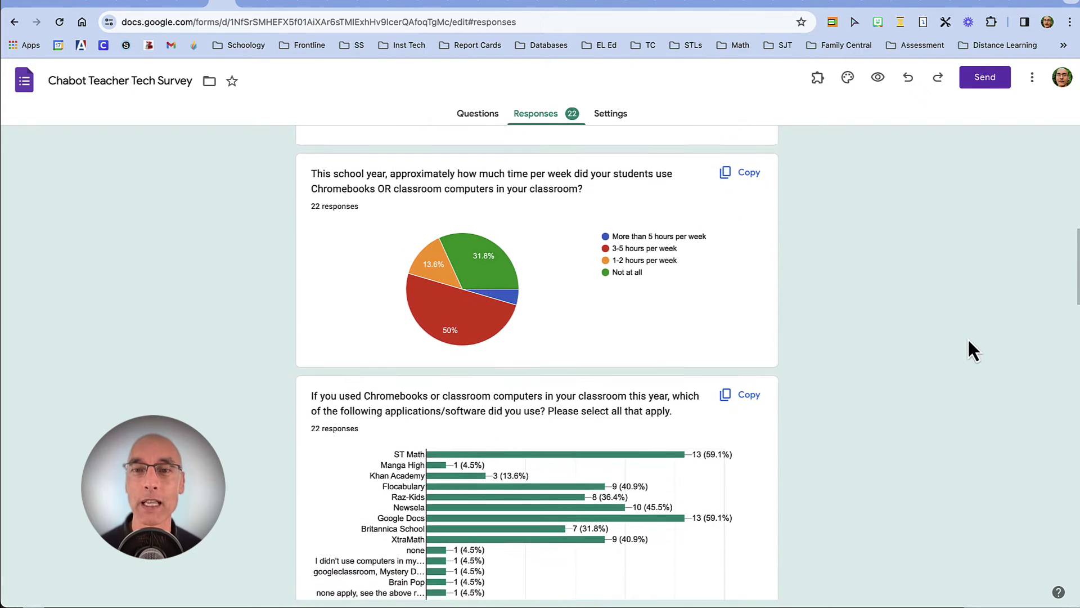
scroll(968, 339, down, 4)
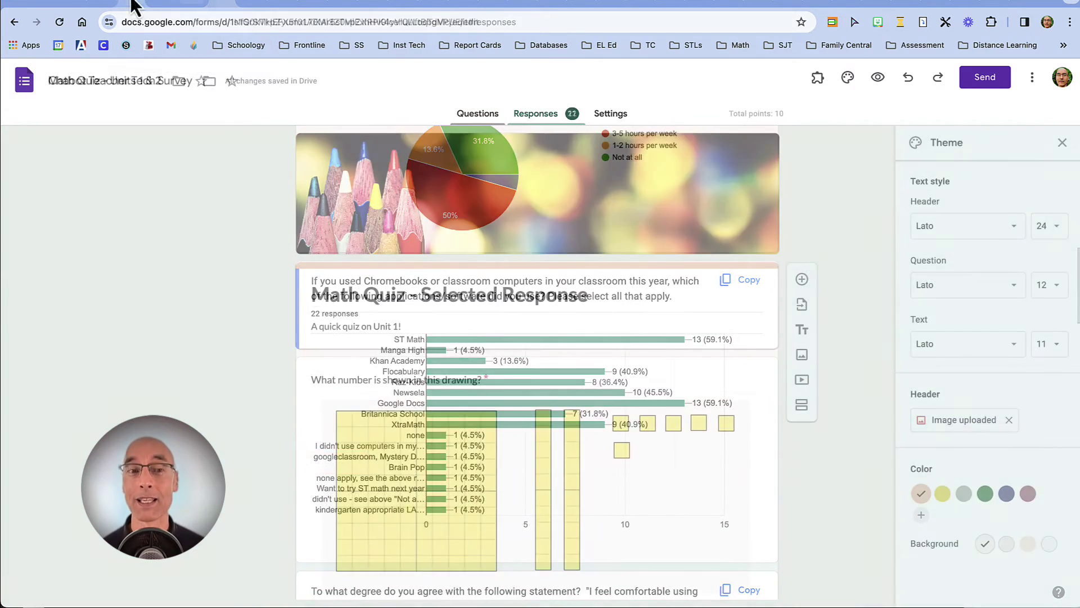
scroll(193, 168, down, 5)
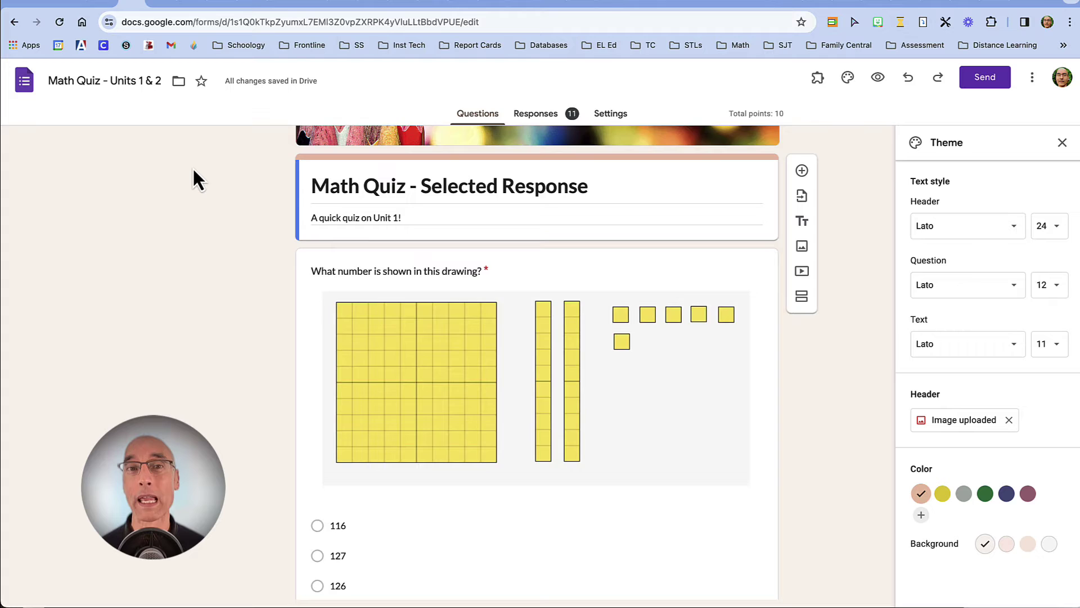
scroll(192, 167, down, 2)
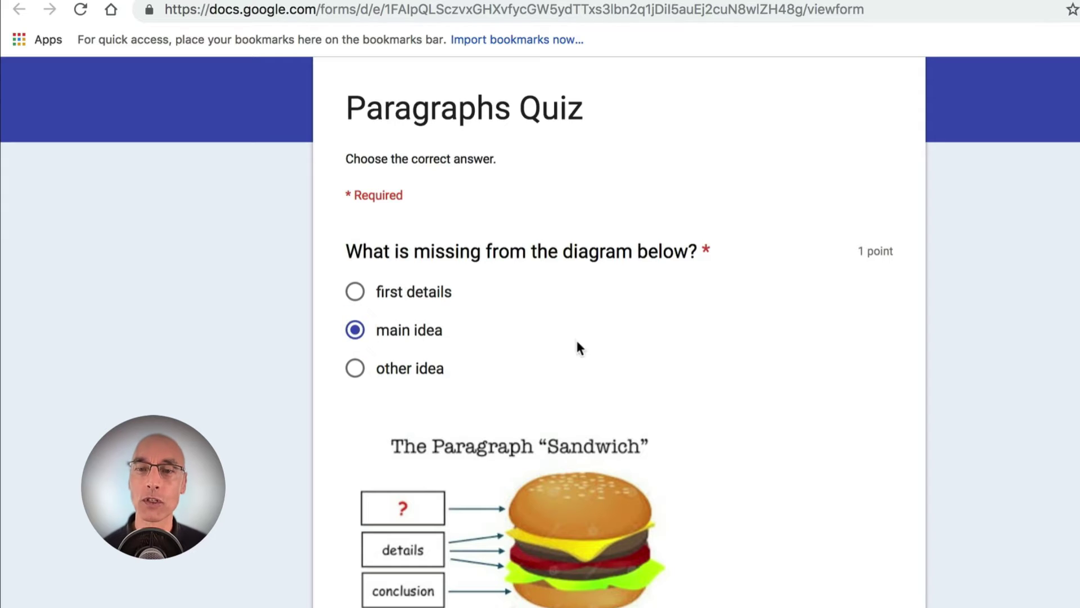
scroll(619, 358, down, 1)
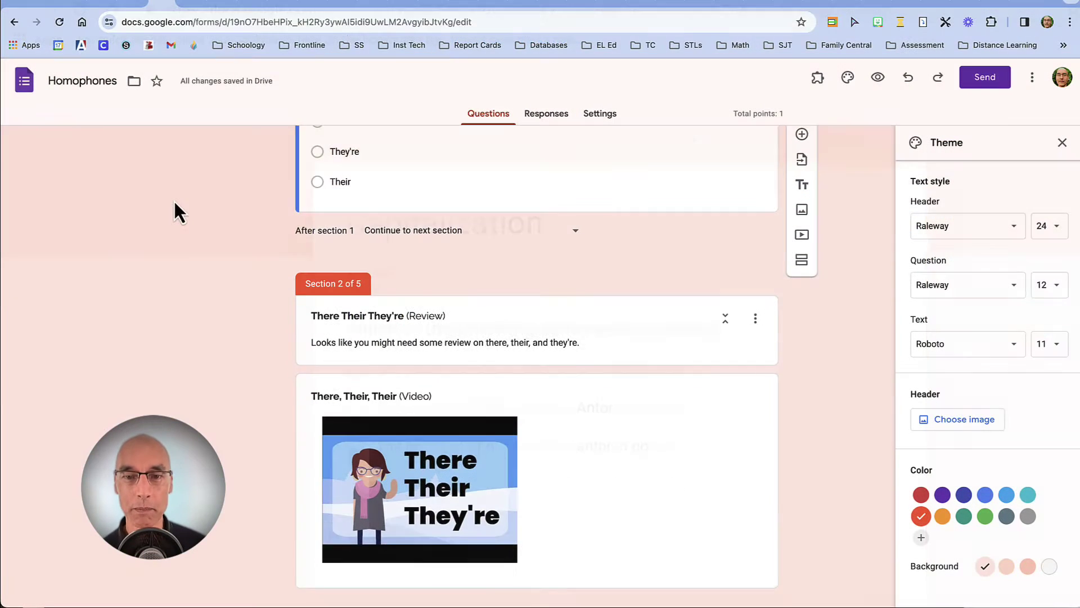
scroll(175, 204, down, 1)
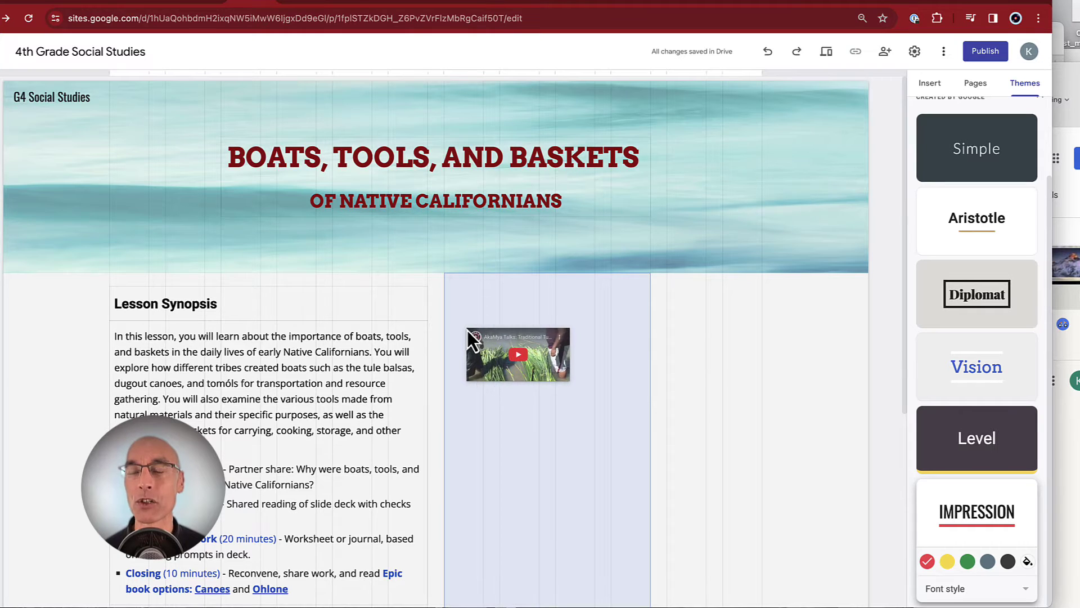
- Move the tule boat YouTube embed into the right-hand column next to the Lesson Synopsis text
drag(468, 331, 547, 364)
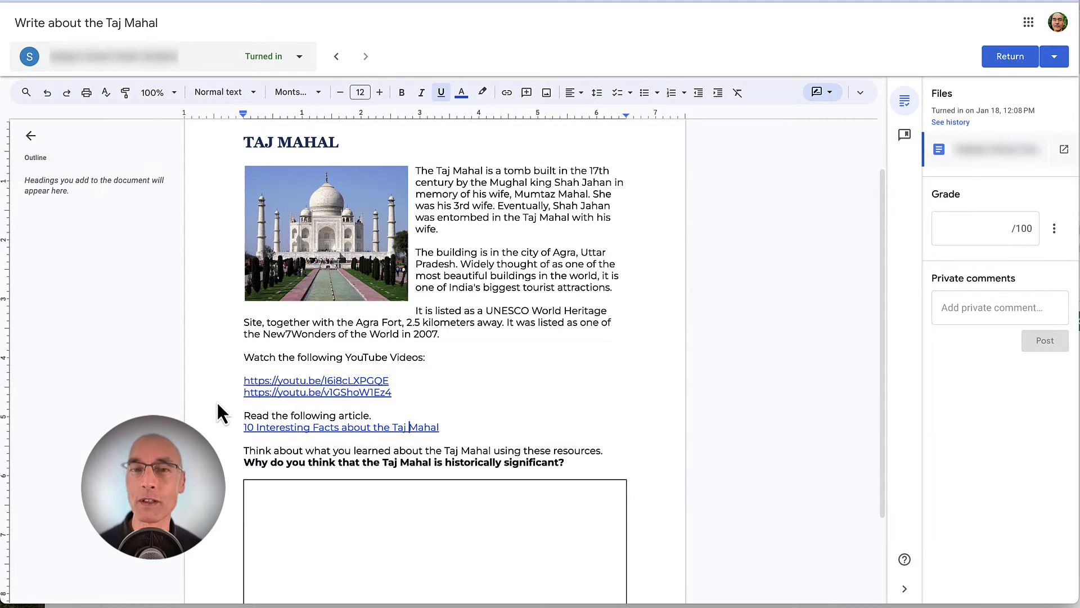
- Preview the essay's second YouTube link, type comment text, and enter a grade of 10
click(292, 393)
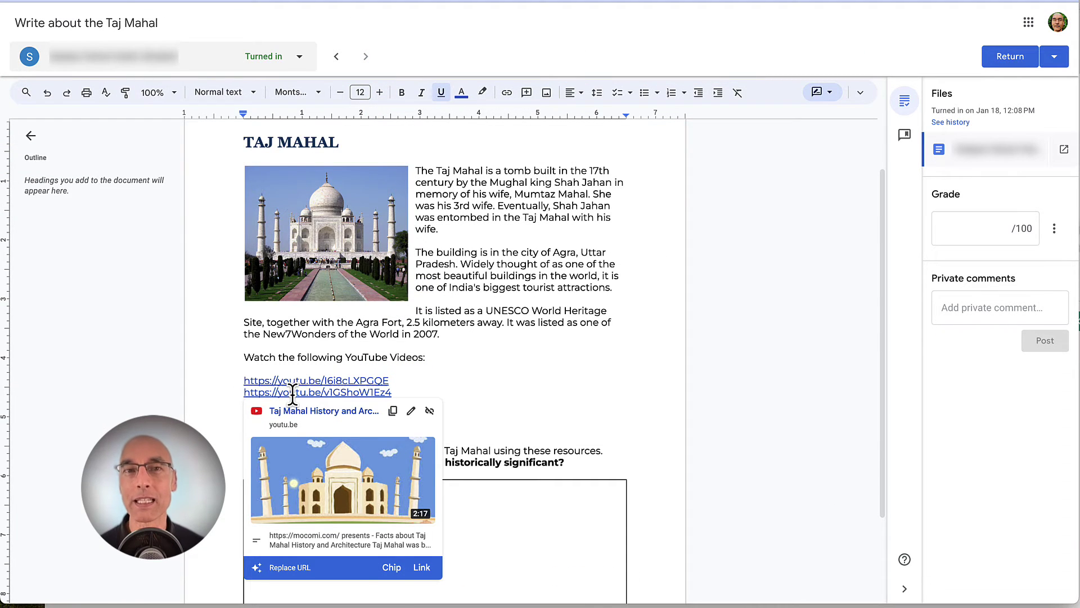
text(s that yo)
text(u find interestin)
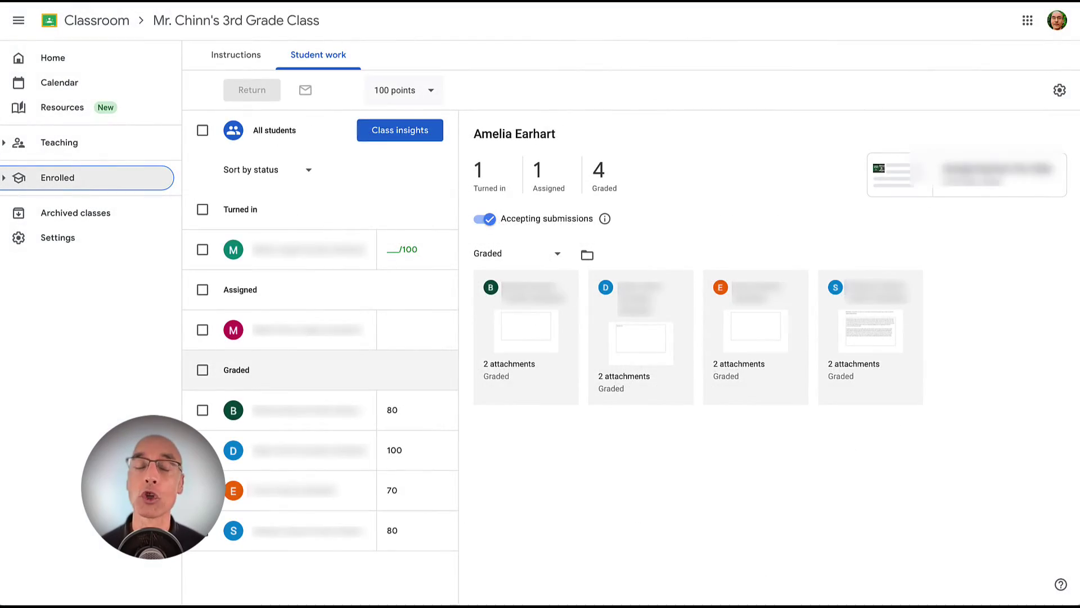
text(10)
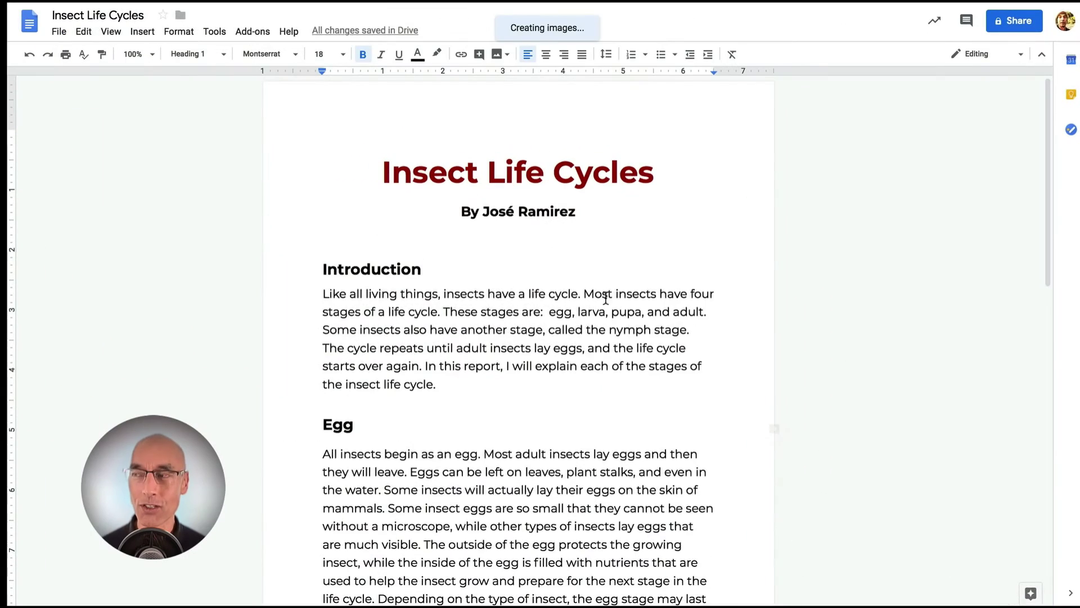
- Set the insect life-cycle diagram to wrap text, shrink it, and place it beside the Introduction
drag(588, 271, 603, 299)
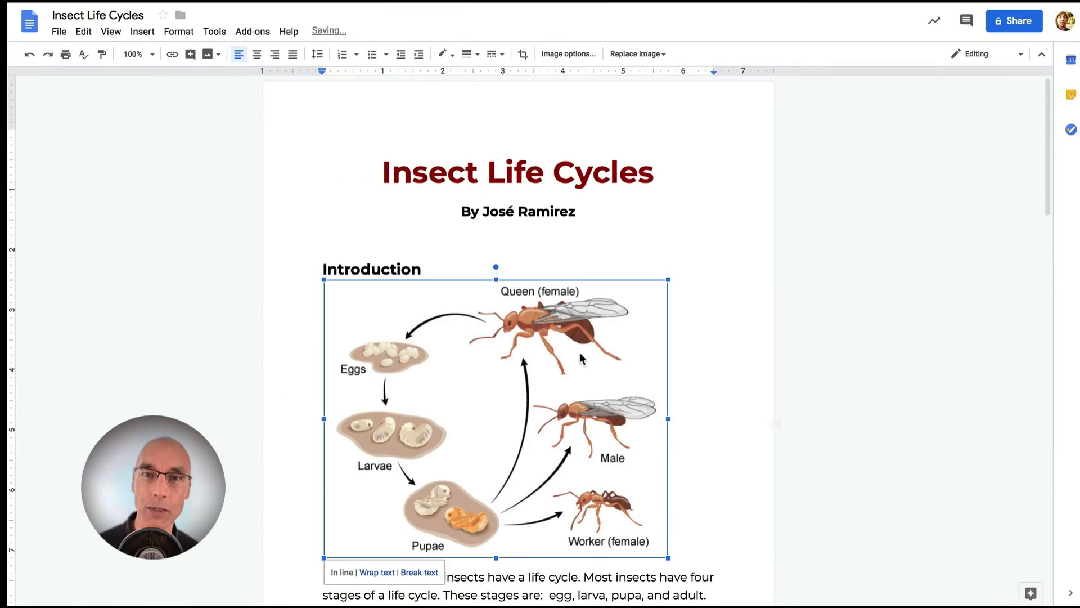
click(372, 573)
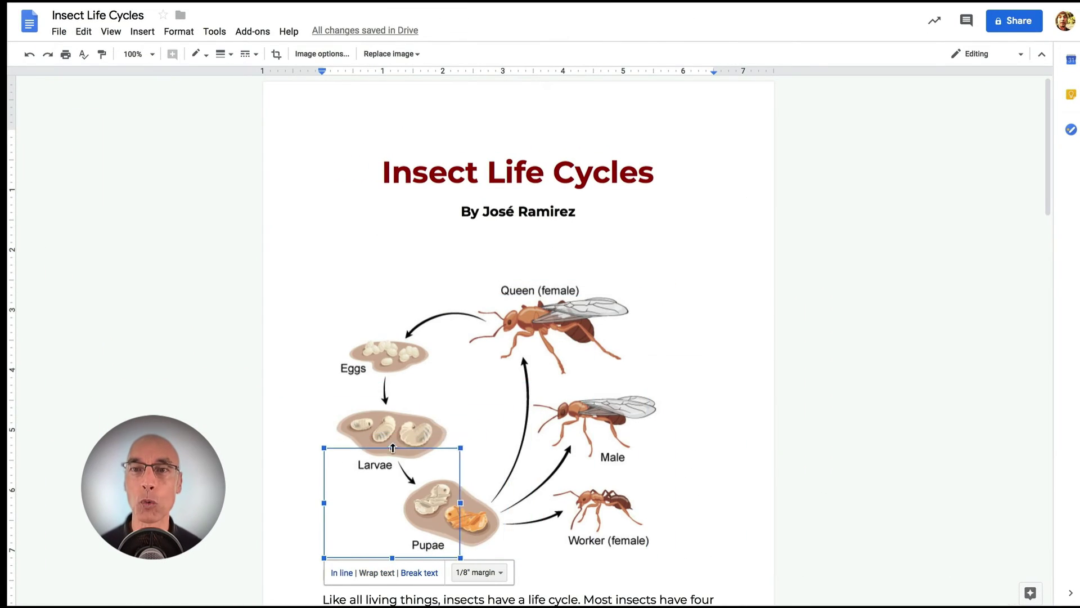
drag(393, 448, 394, 444)
drag(385, 304, 386, 305)
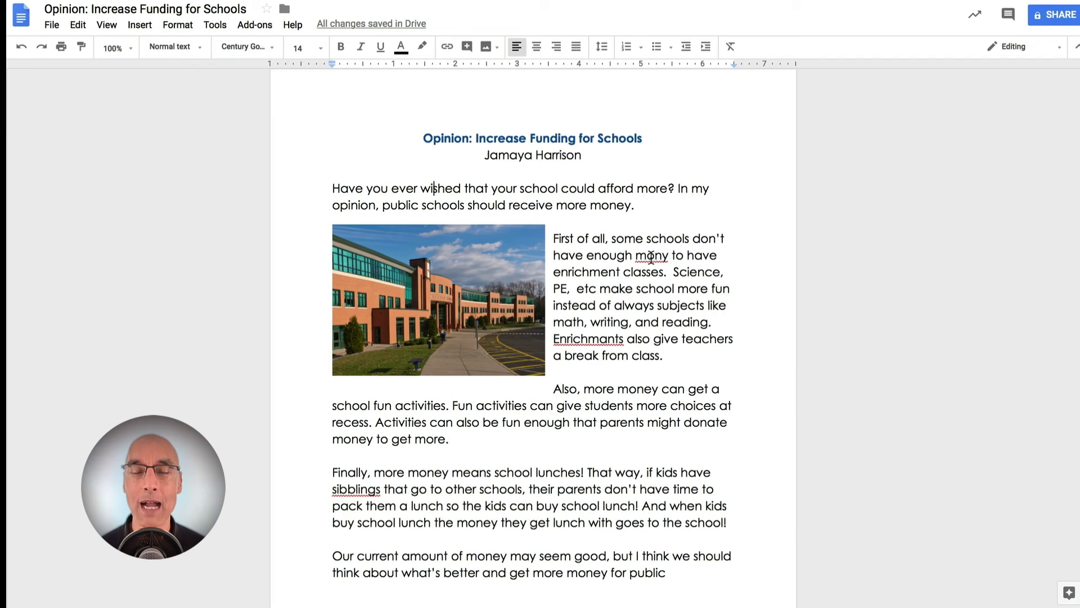
- Correct mony, Enrichmants and sibblings, then add 'things, such as a' after 'more'
right_click(651, 257)
click(698, 287)
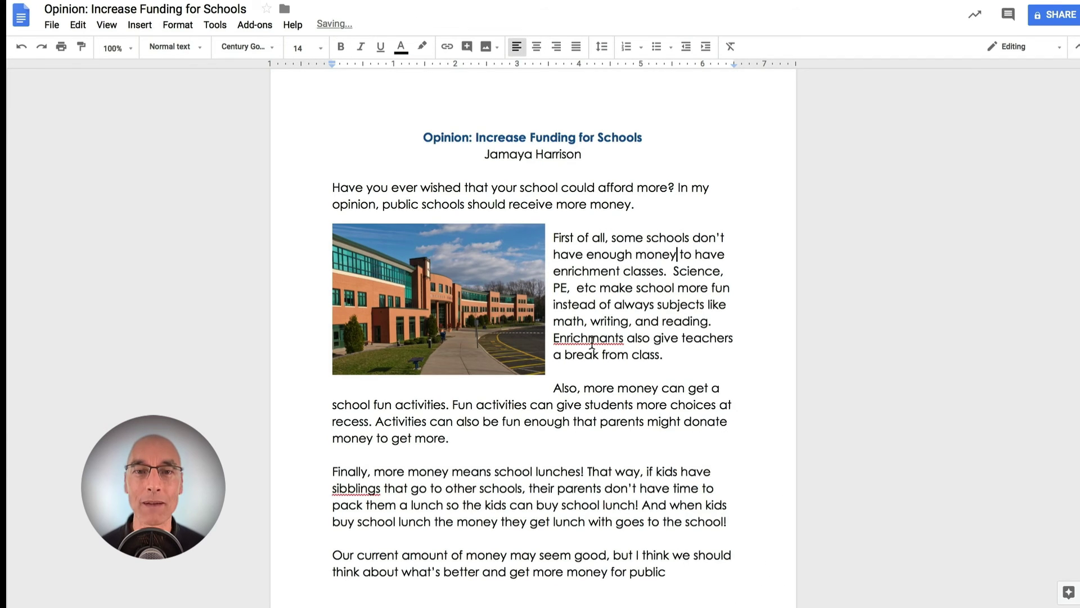
right_click(589, 338)
click(643, 290)
right_click(368, 486)
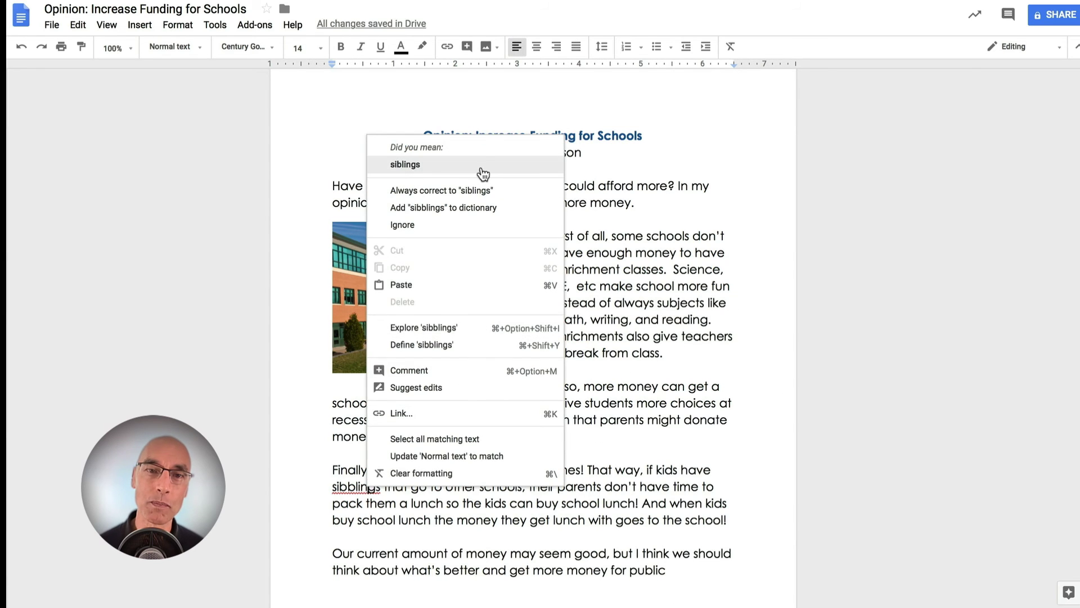
click(480, 169)
click(668, 186)
text(things, such)
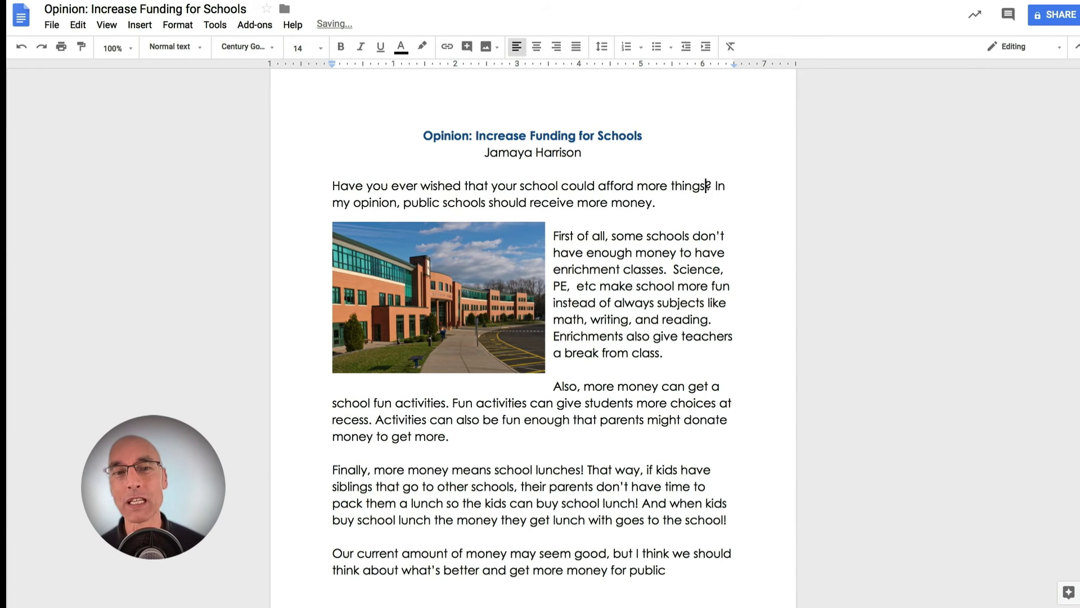